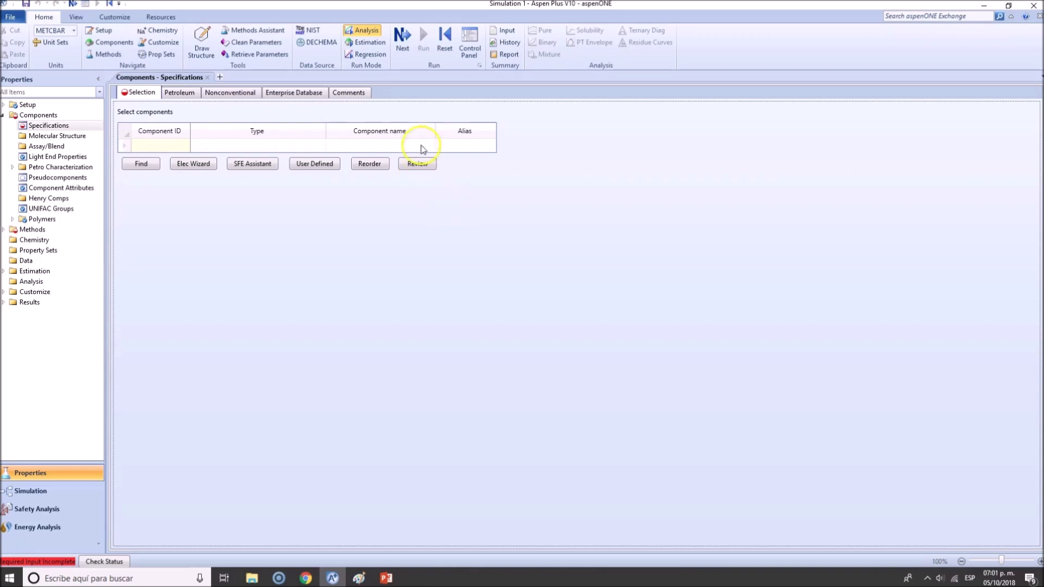
# - Launch Aspen Plus V10 from a Windows search for 'aspen plus' and open the File backstage
pyautogui.click(156, 579)
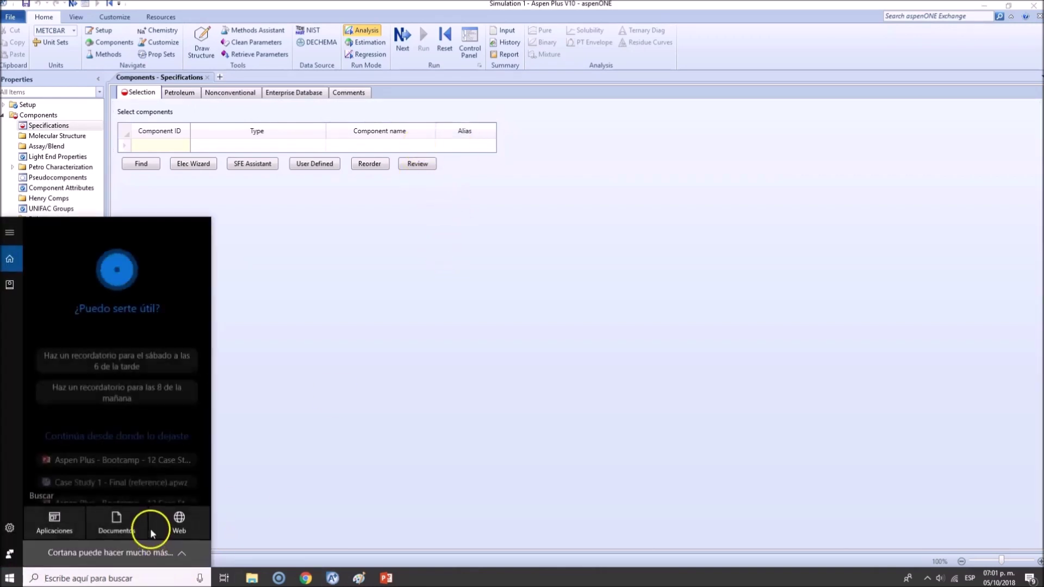
pyautogui.write('aspen plus')
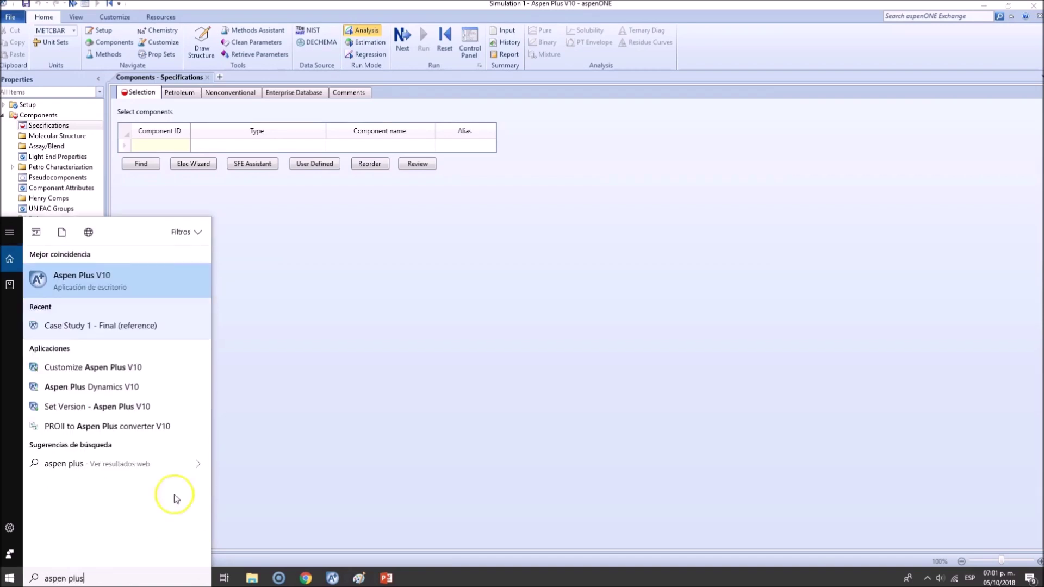
pyautogui.press('Return')
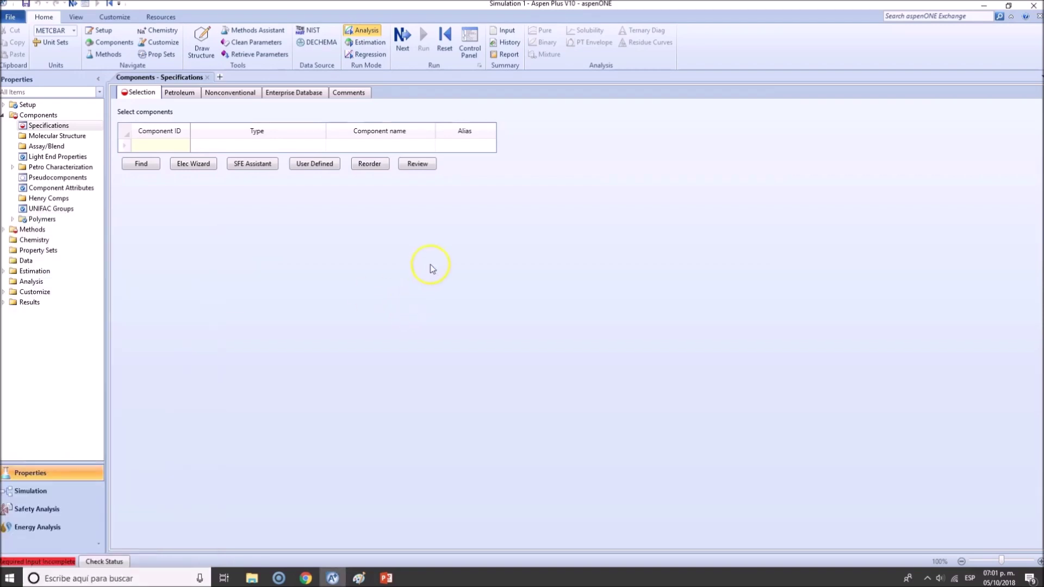
pyautogui.click(11, 17)
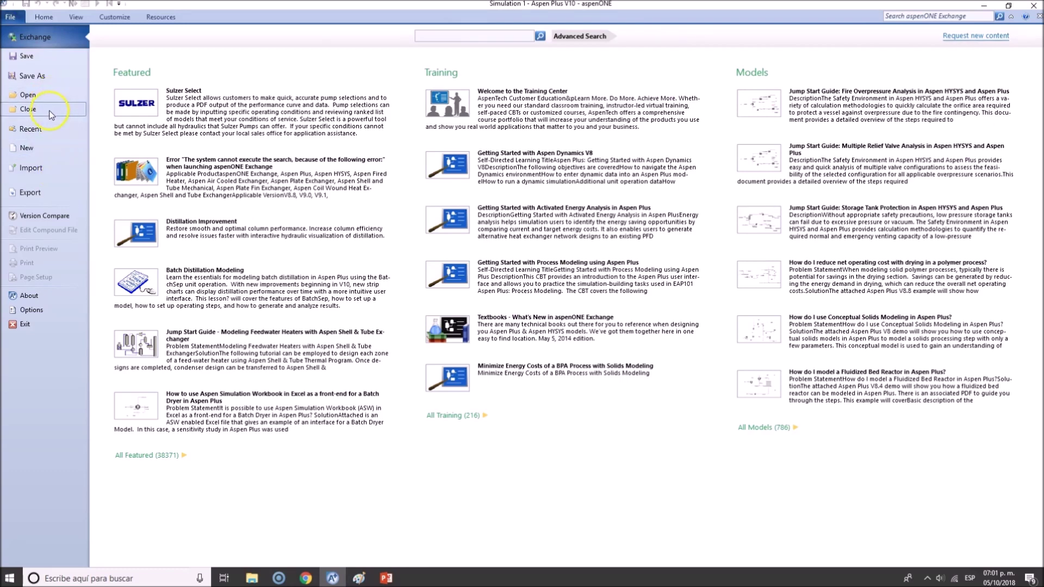
# - Close the backstage to return to the empty Components Specifications form and collapse the Components branch
pyautogui.click(10, 17)
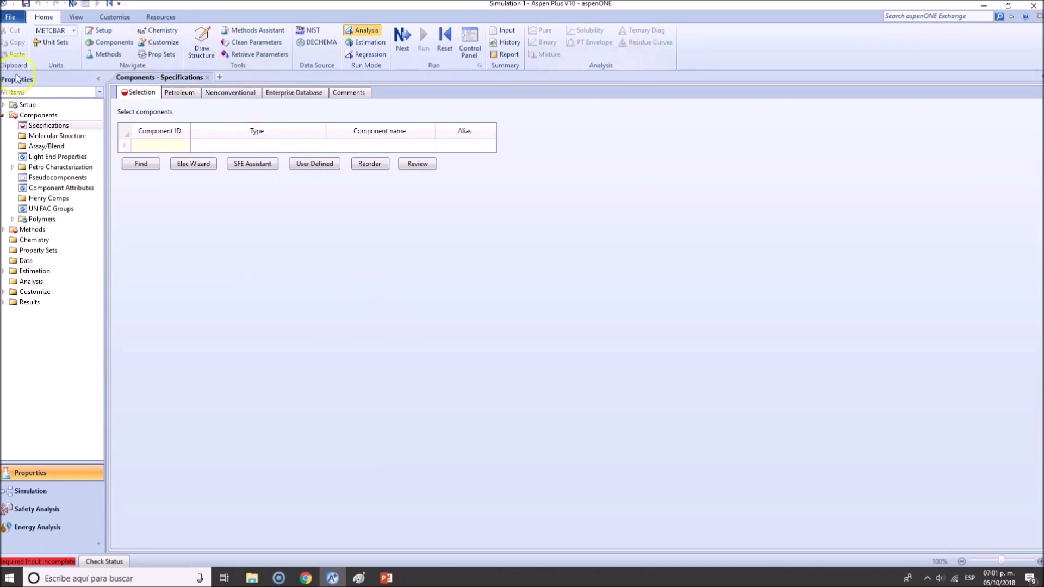
pyautogui.click(3, 115)
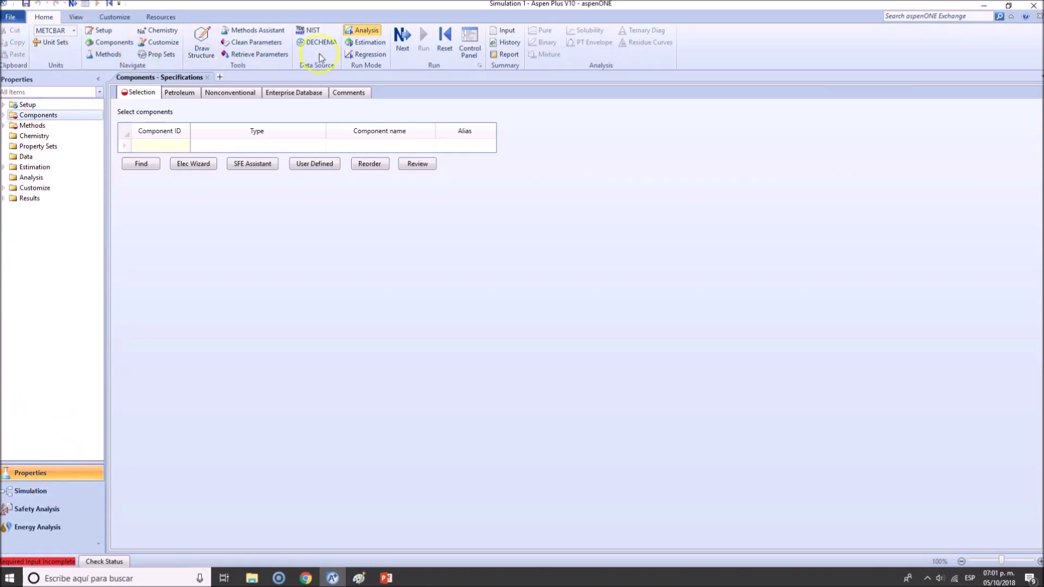
# - Browse the View, Customize and Resources ribbon tabs, then return to Home
pyautogui.click(76, 16)
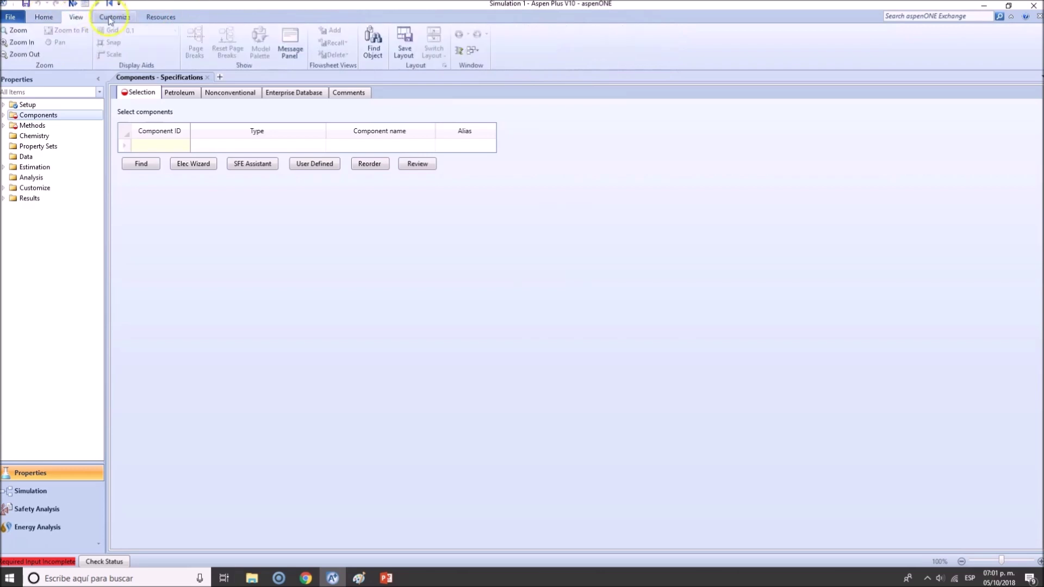
pyautogui.click(115, 17)
pyautogui.click(161, 17)
pyautogui.click(44, 17)
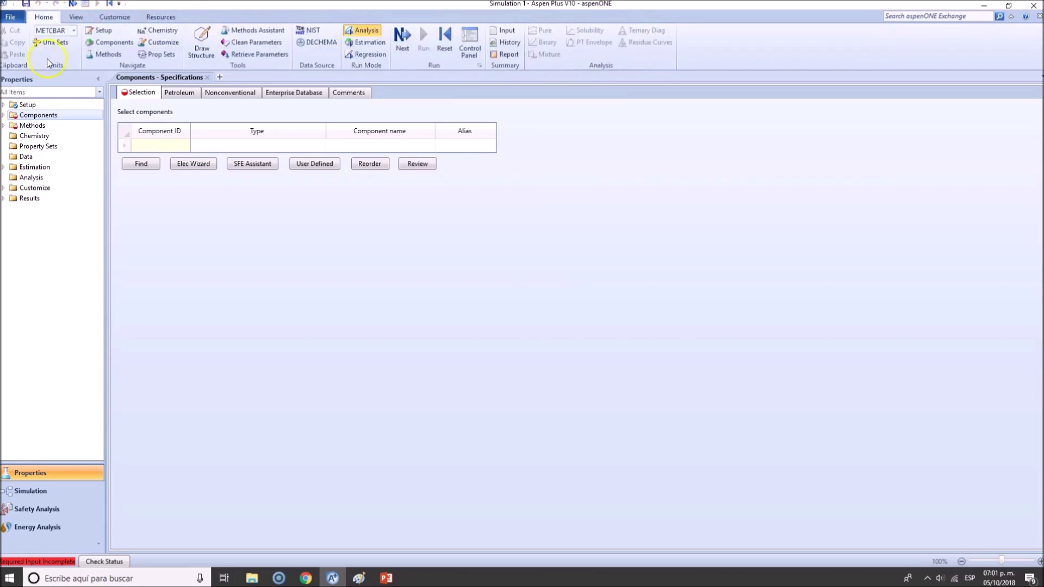
pyautogui.click(47, 491)
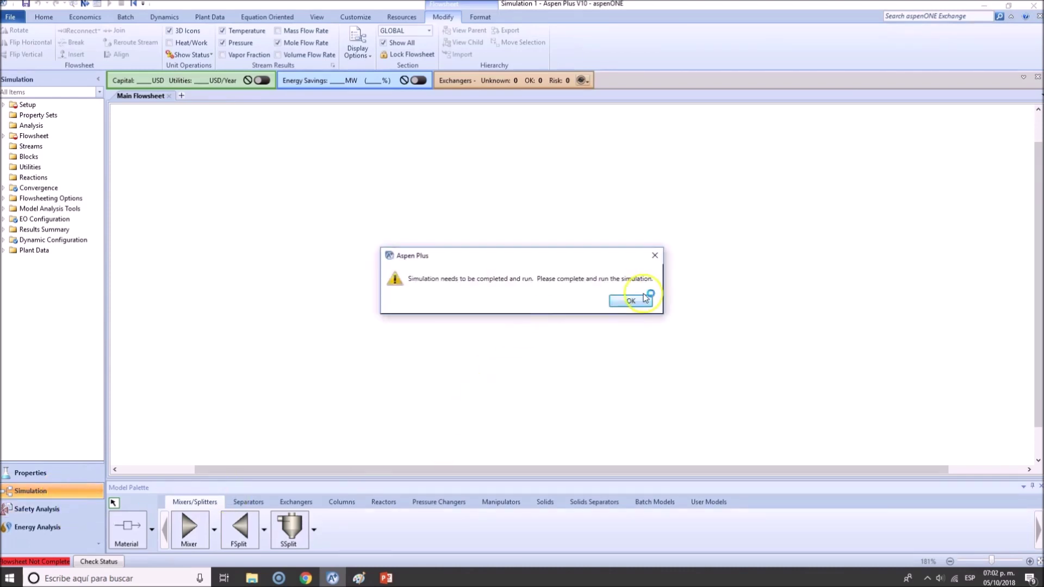
pyautogui.click(628, 300)
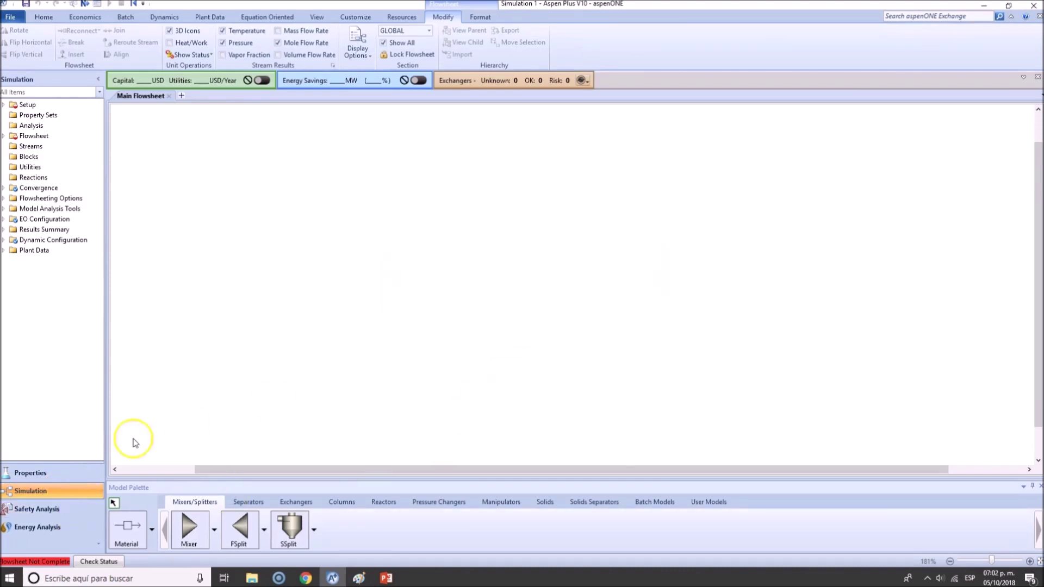
pyautogui.click(70, 479)
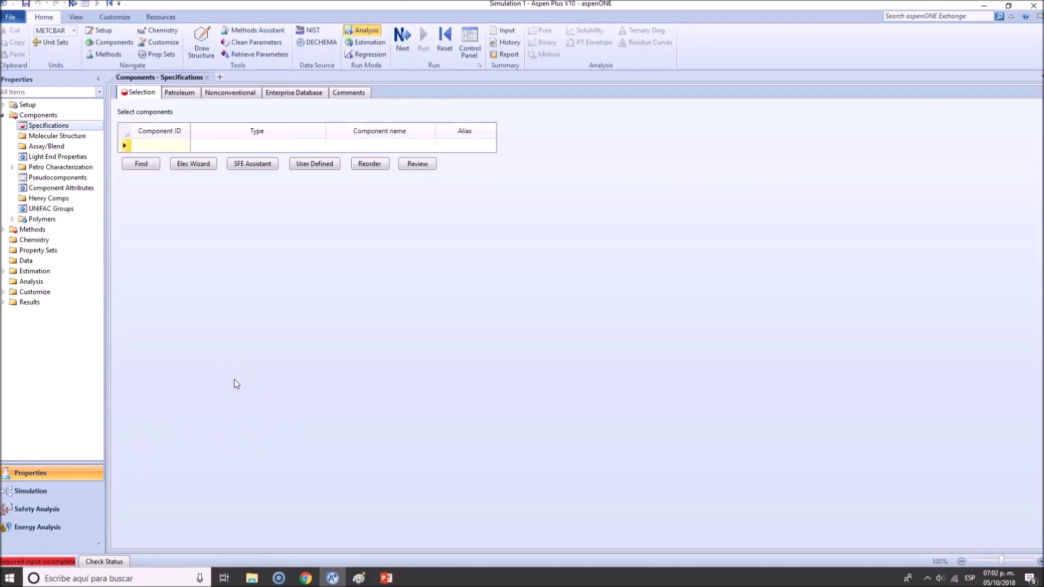
# - Browse the View and Resources tabs back to Home, and collapse the Components branch
pyautogui.click(76, 17)
pyautogui.click(160, 17)
pyautogui.click(42, 19)
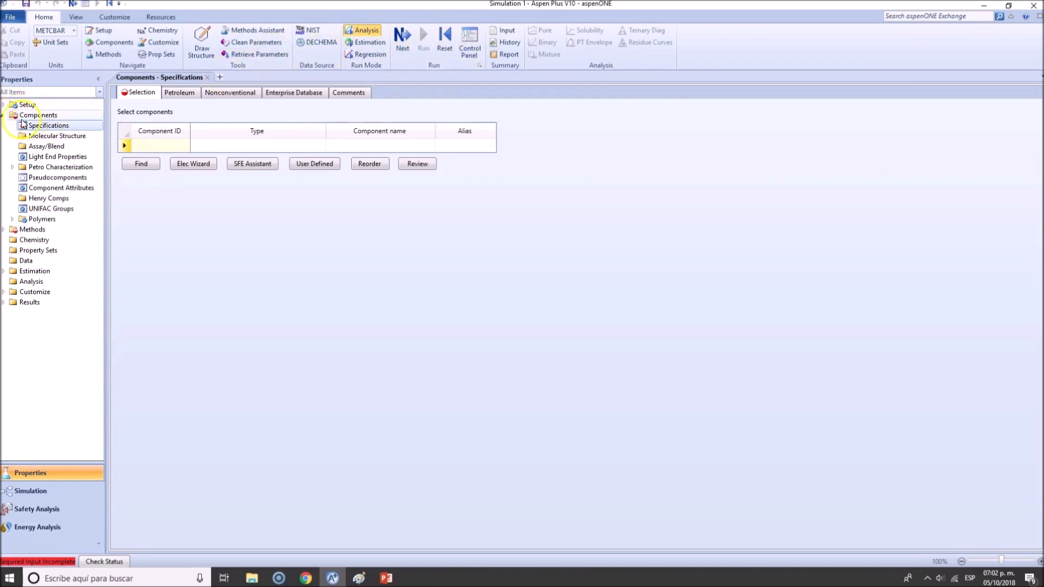
pyautogui.click(3, 116)
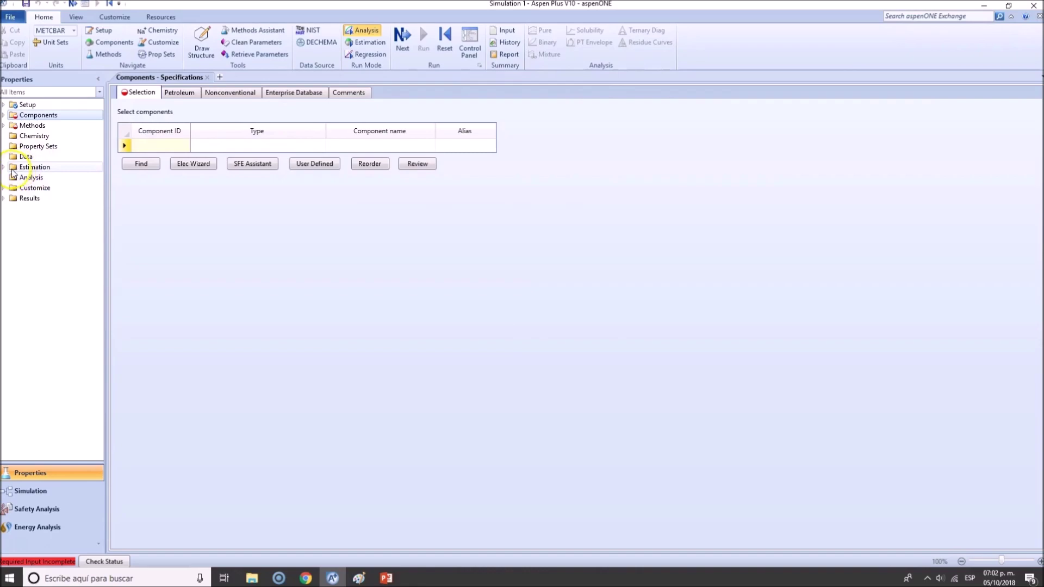
# - Check the Study Case #01 slide, then expand Methods and Components and reopen Components Specifications
pyautogui.press('alt')
pyautogui.hotkey('alt', 'Tab')
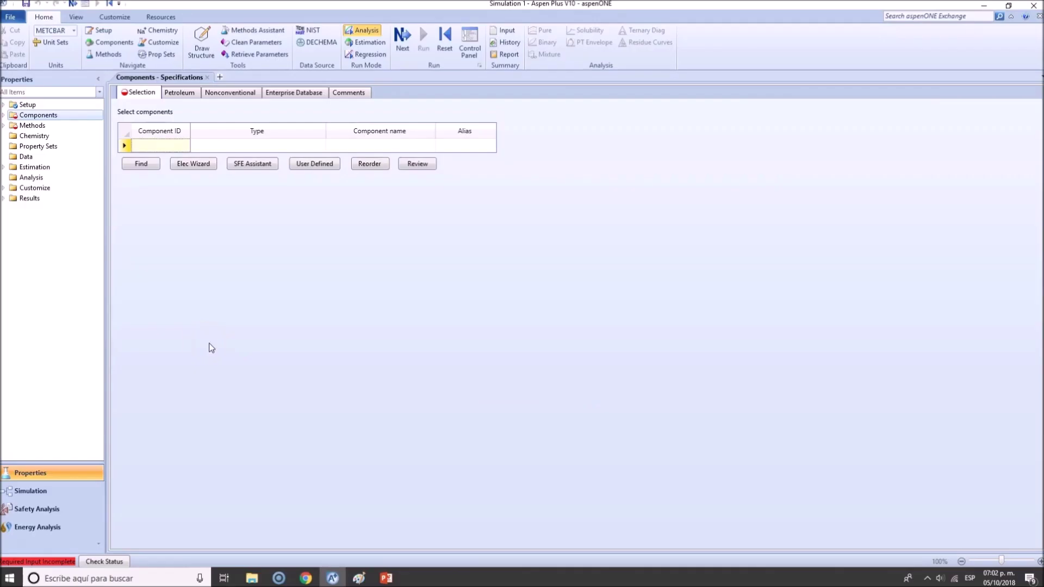
pyautogui.click(165, 148)
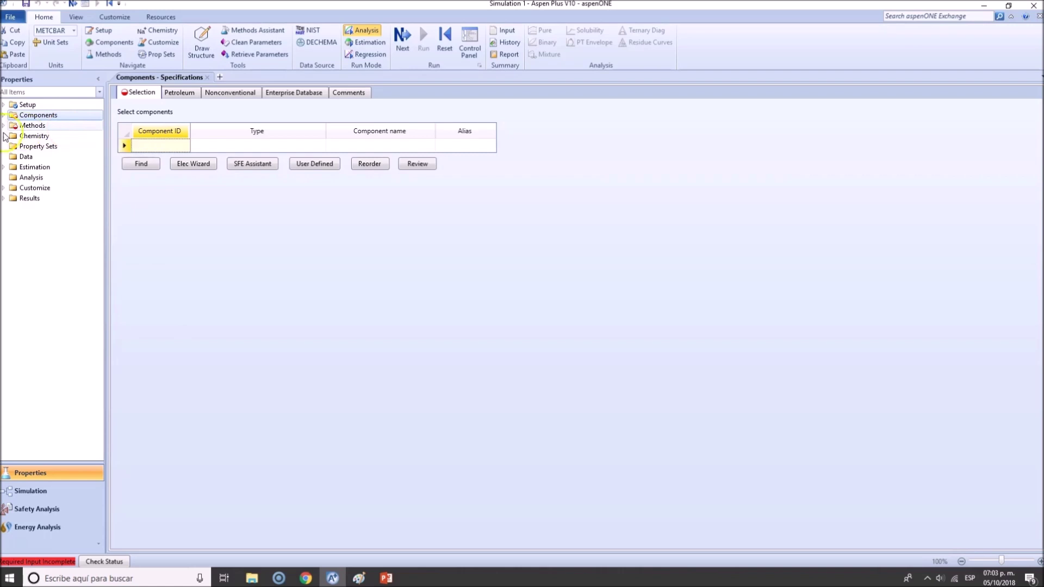
pyautogui.doubleClick(66, 126)
pyautogui.doubleClick(63, 118)
pyautogui.click(63, 127)
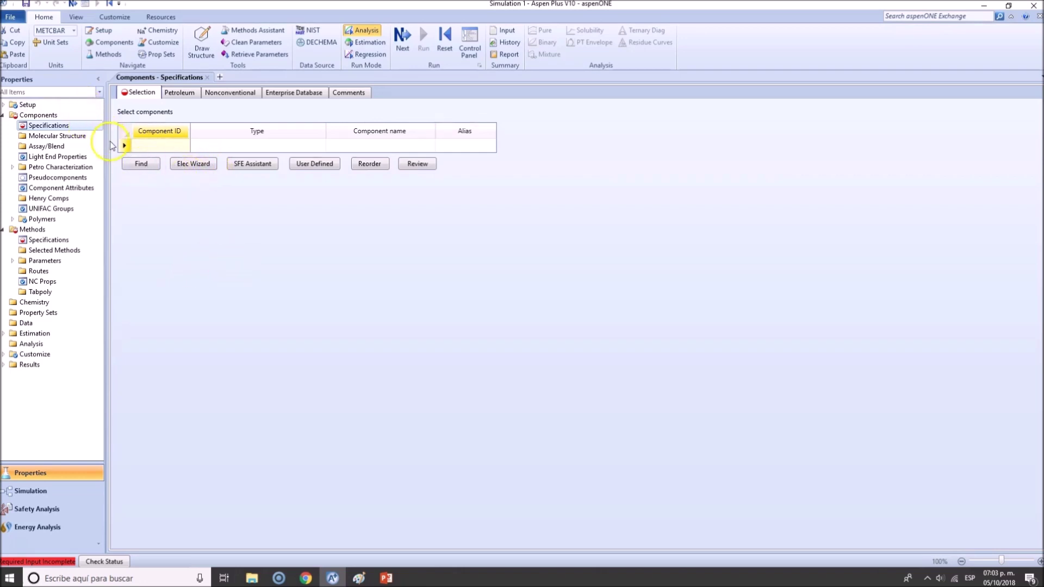
# - Enter H2 (hydrogen) and C1 (methane) as components, briefly checking the compound search
pyautogui.click(150, 145)
pyautogui.press('Return')
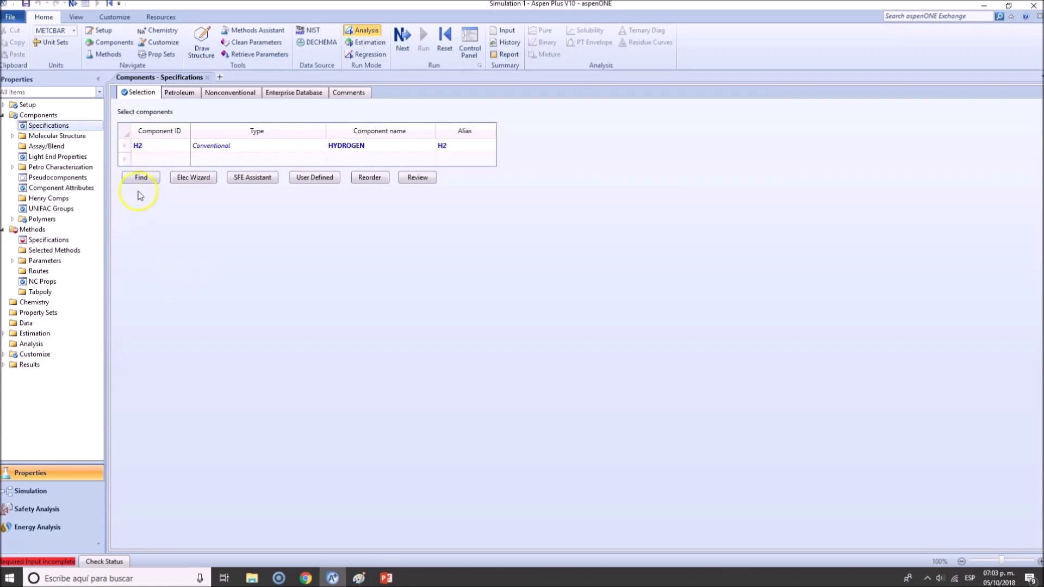
pyautogui.click(142, 159)
pyautogui.write('C1')
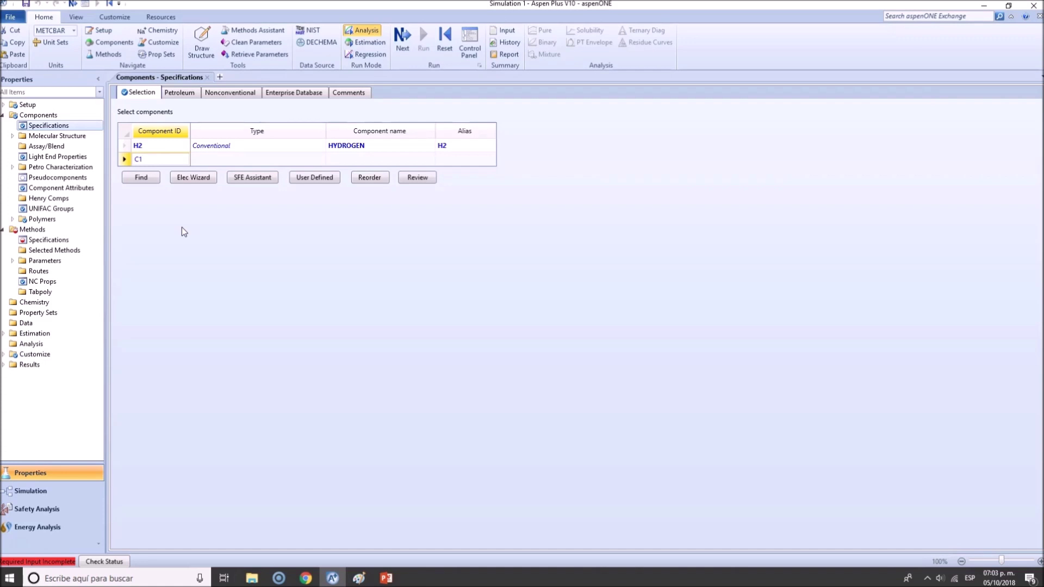
pyautogui.press('Return')
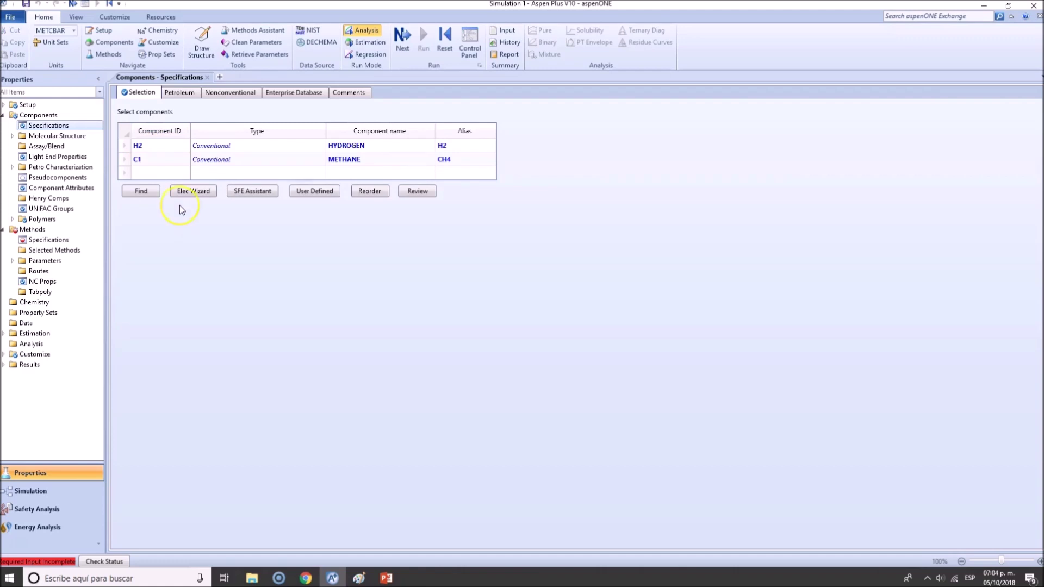
pyautogui.click(156, 192)
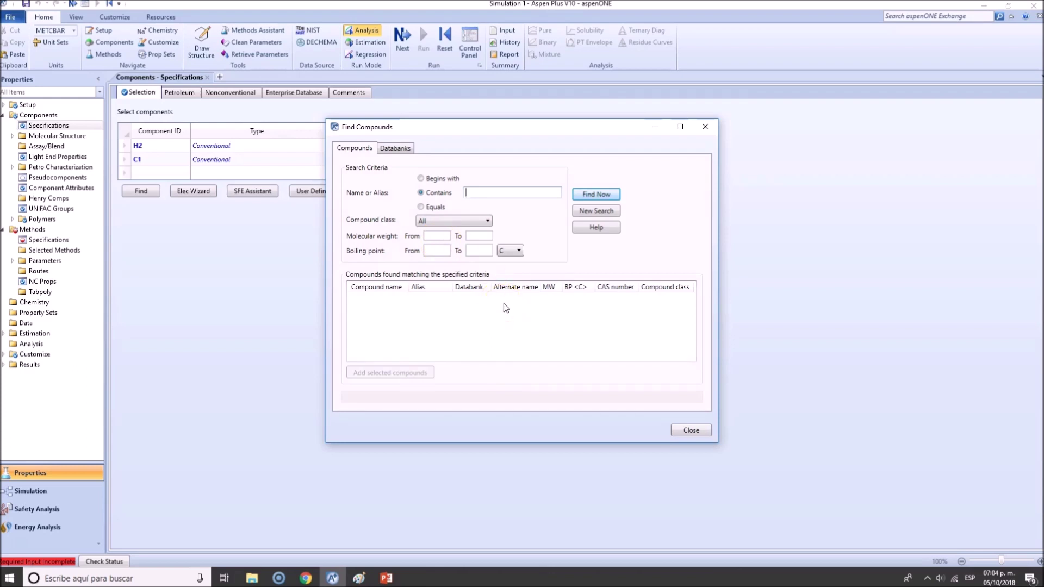
pyautogui.click(706, 127)
# - Add C2 (ethane) and open Find Compounds from the empty fourth row
pyautogui.click(163, 173)
pyautogui.write('C2')
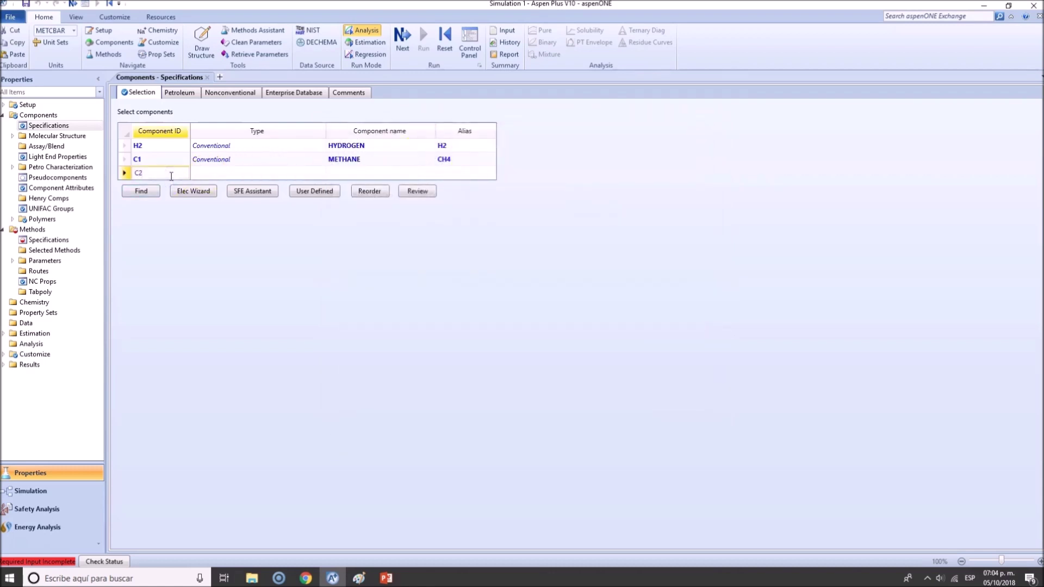
pyautogui.press('Return')
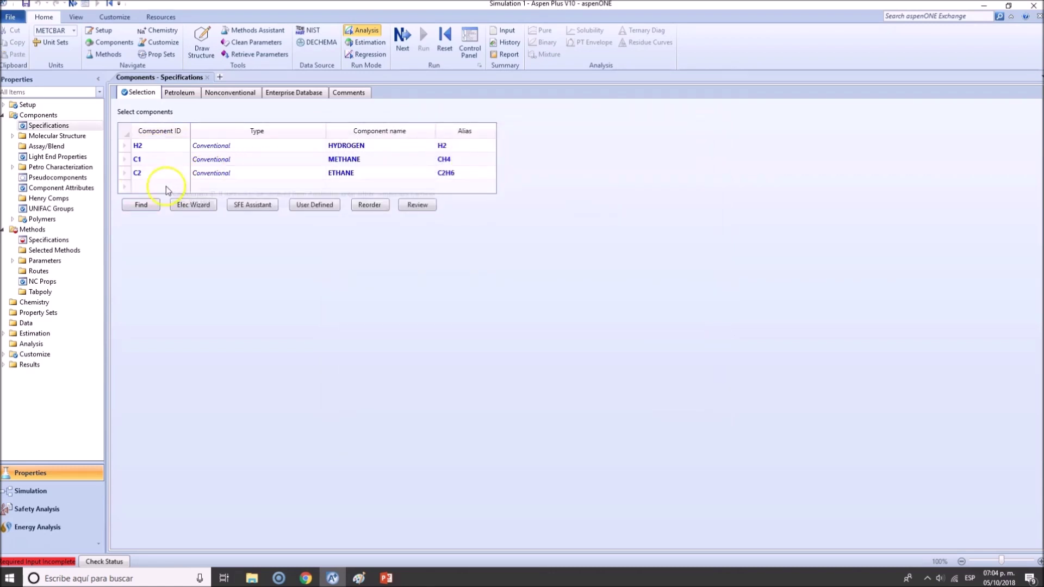
pyautogui.click(165, 186)
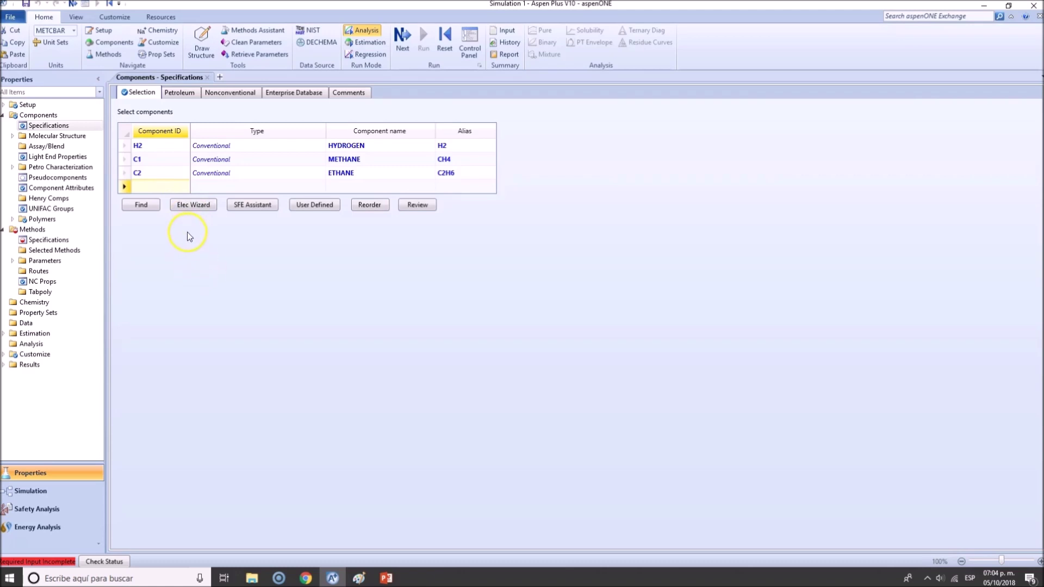
pyautogui.click(144, 206)
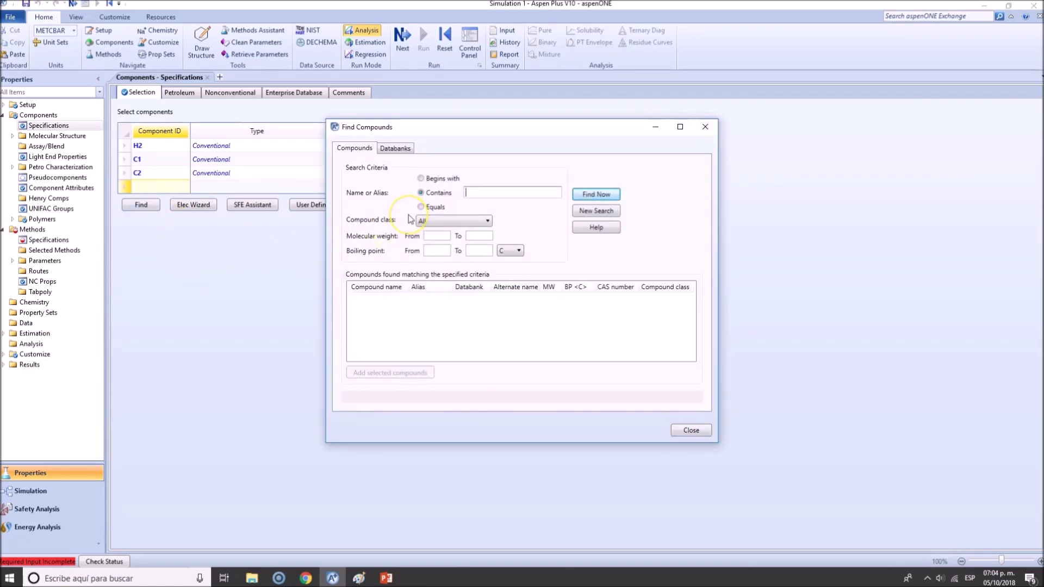
# - Search Find Compounds for ethylene, widen and sort the results by Alias, then close the dialog
pyautogui.write('ethylen')
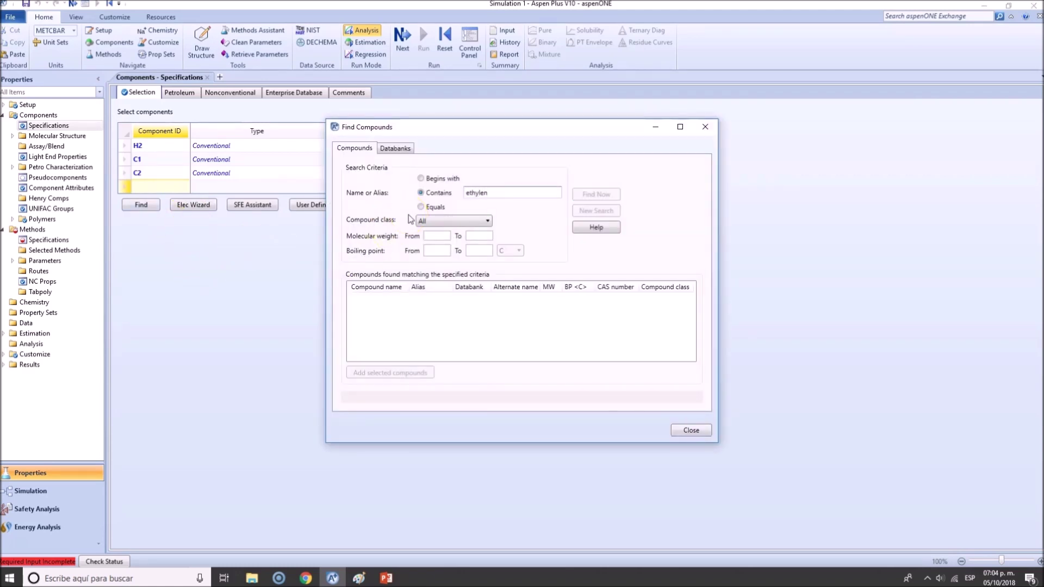
pyautogui.write('e')
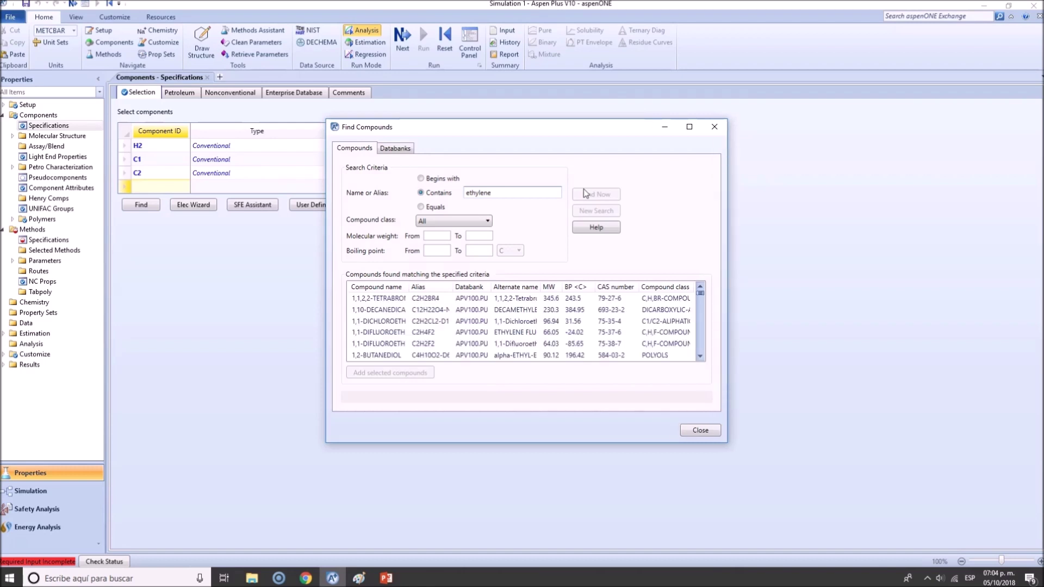
pyautogui.click(413, 286)
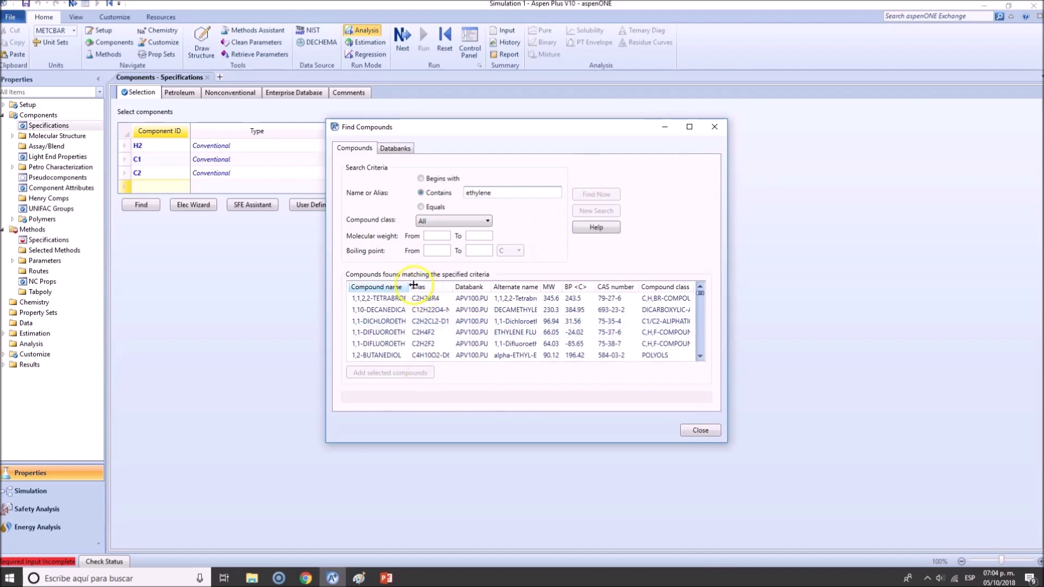
pyautogui.moveTo(413, 286); pyautogui.dragTo(454, 286)
pyautogui.scroll(-2, 522, 322)
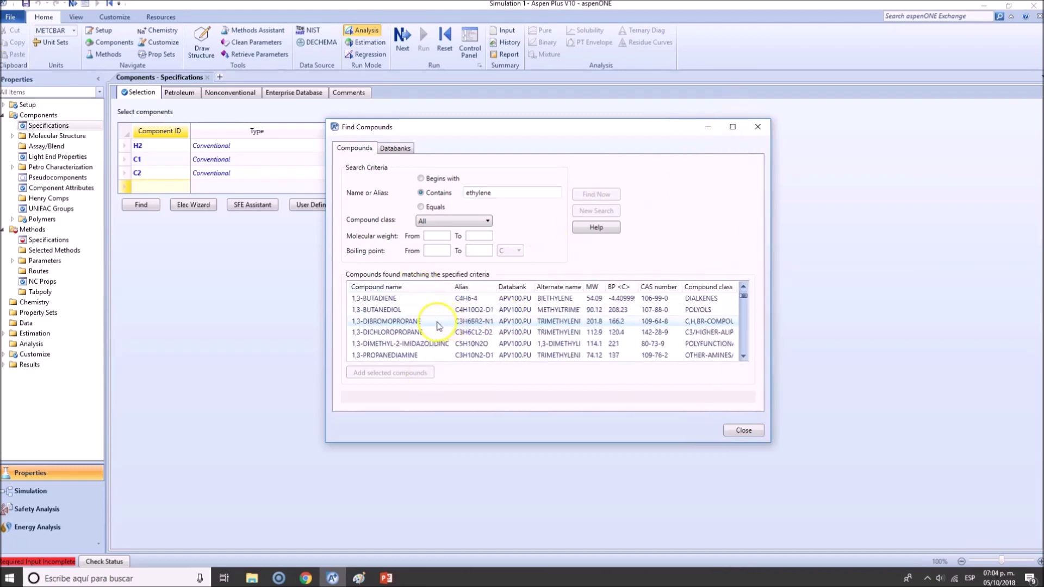
pyautogui.scroll(2, 473, 325)
pyautogui.doubleClick(497, 286)
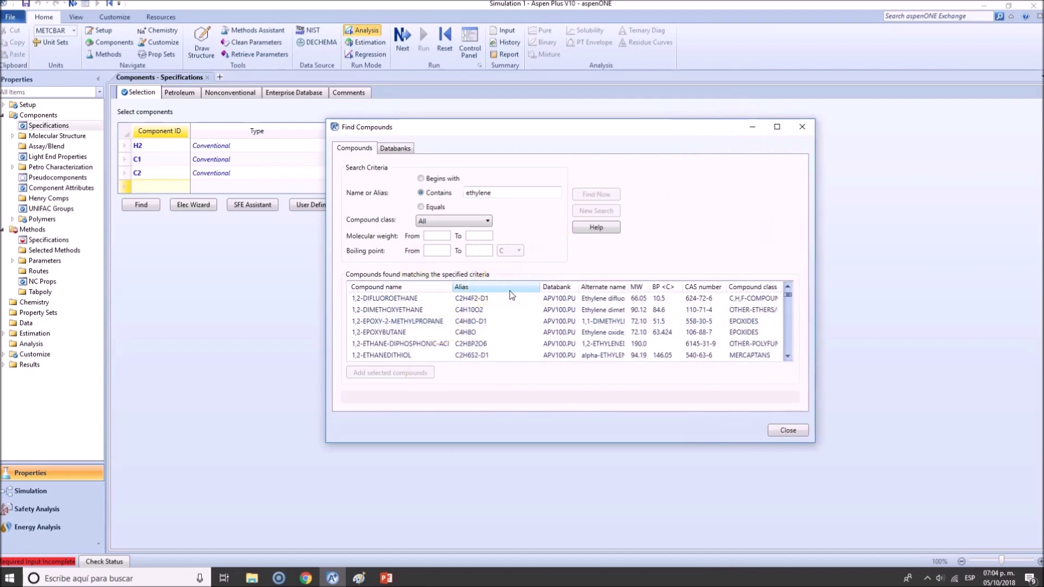
pyautogui.click(493, 288)
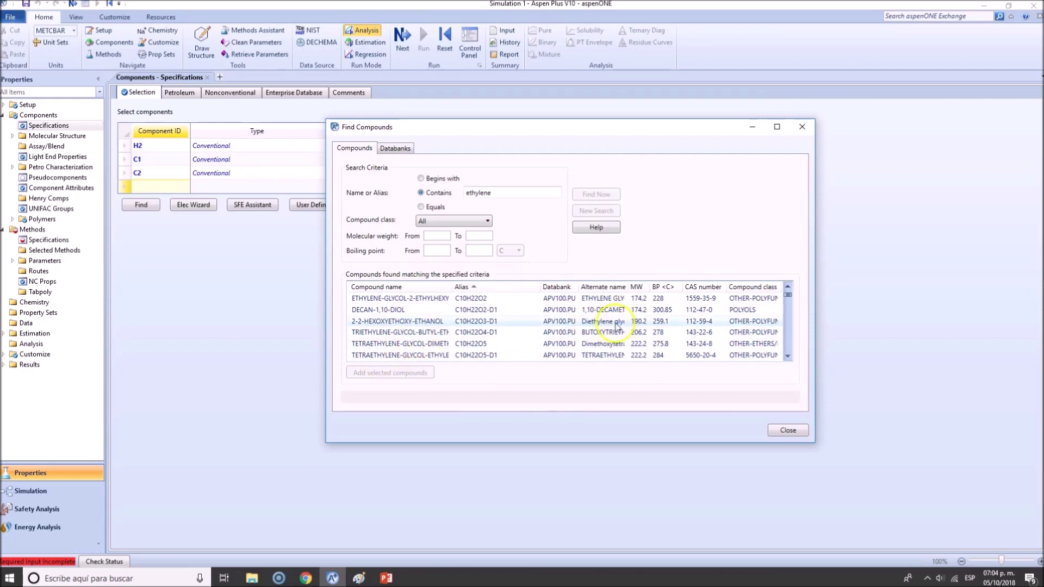
pyautogui.scroll(3, 642, 320)
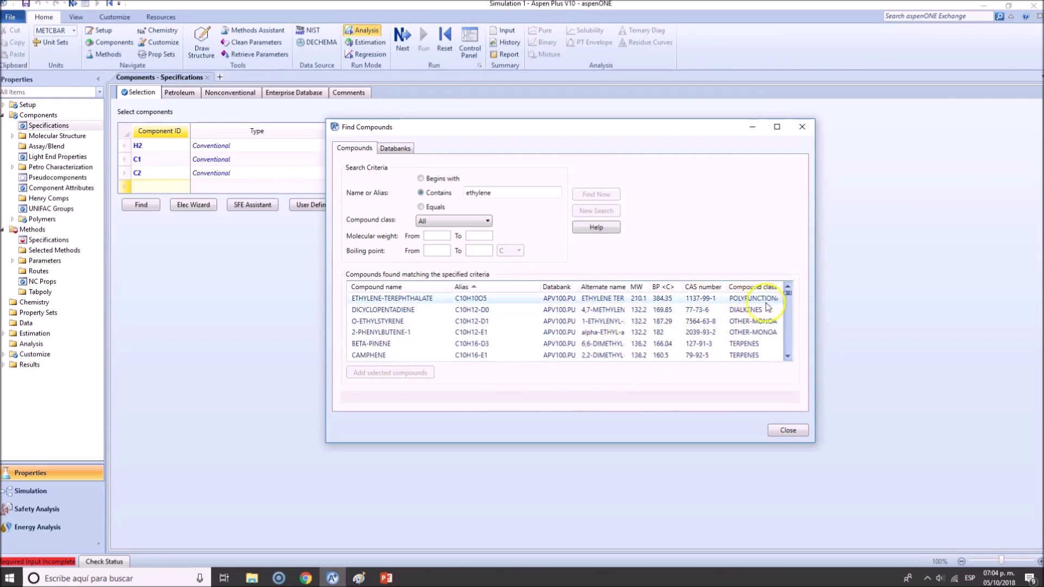
pyautogui.click(802, 127)
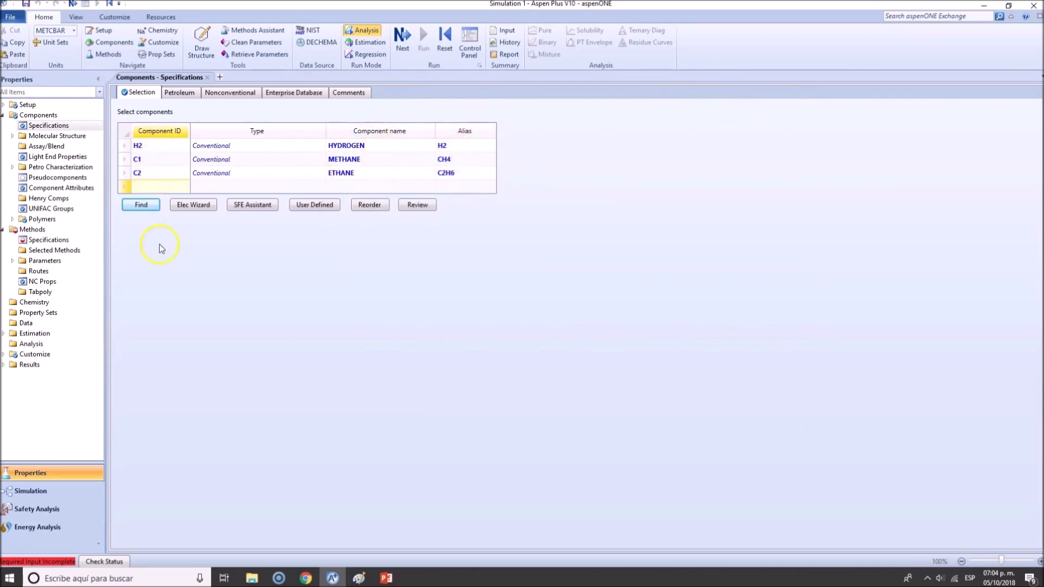
pyautogui.click(157, 187)
# - Add components C3, C6, C7 and C8 (propane, n-hexane, n-heptane, n-octane)
pyautogui.write('C3')
pyautogui.press('Return')
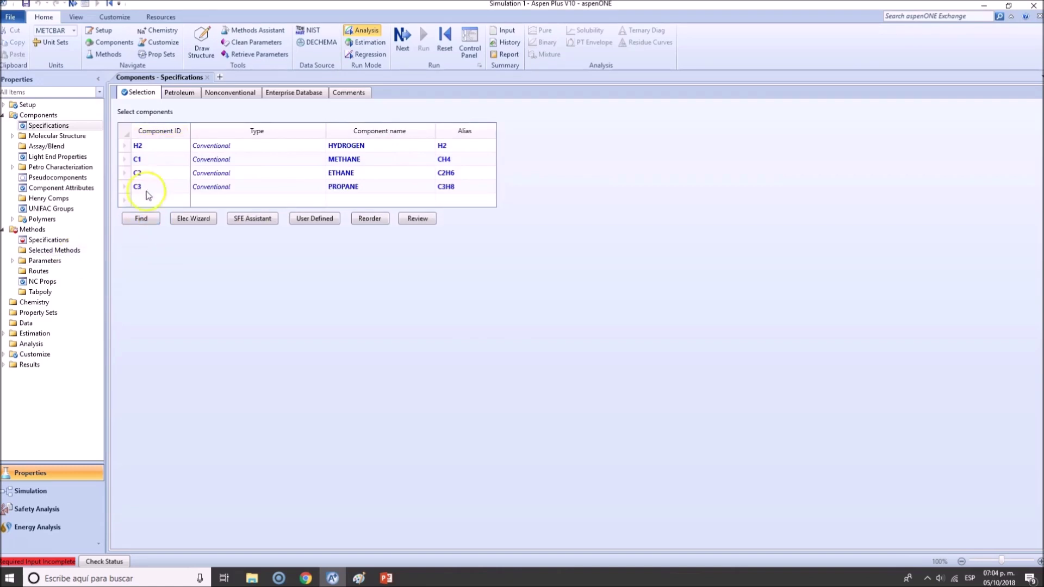
pyautogui.click(141, 201)
pyautogui.write('C')
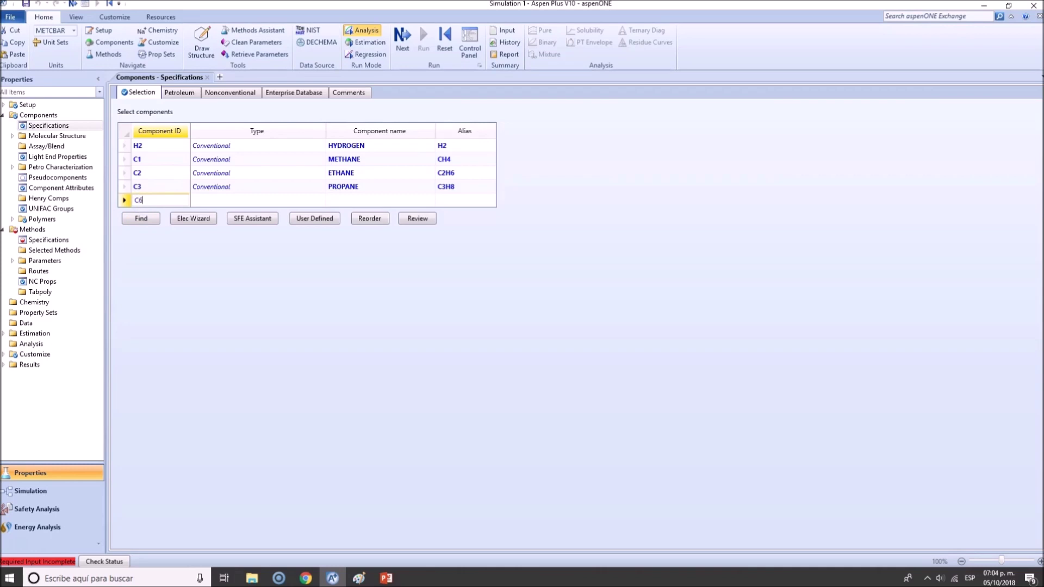
pyautogui.write('6')
pyautogui.press('Return')
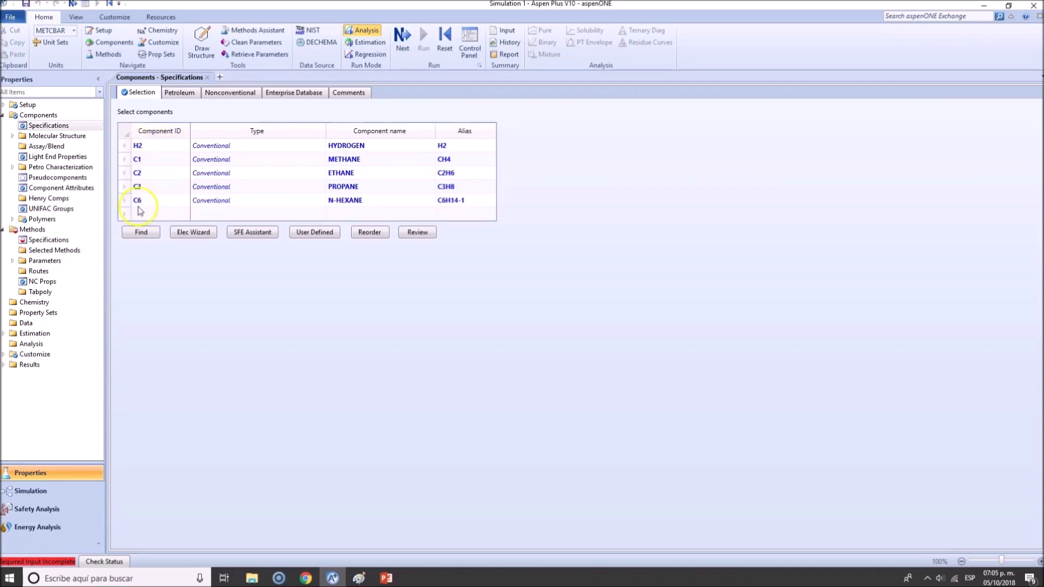
pyautogui.click(141, 213)
pyautogui.write('C7')
pyautogui.press('Return')
pyautogui.click(161, 228)
pyautogui.write('C9')
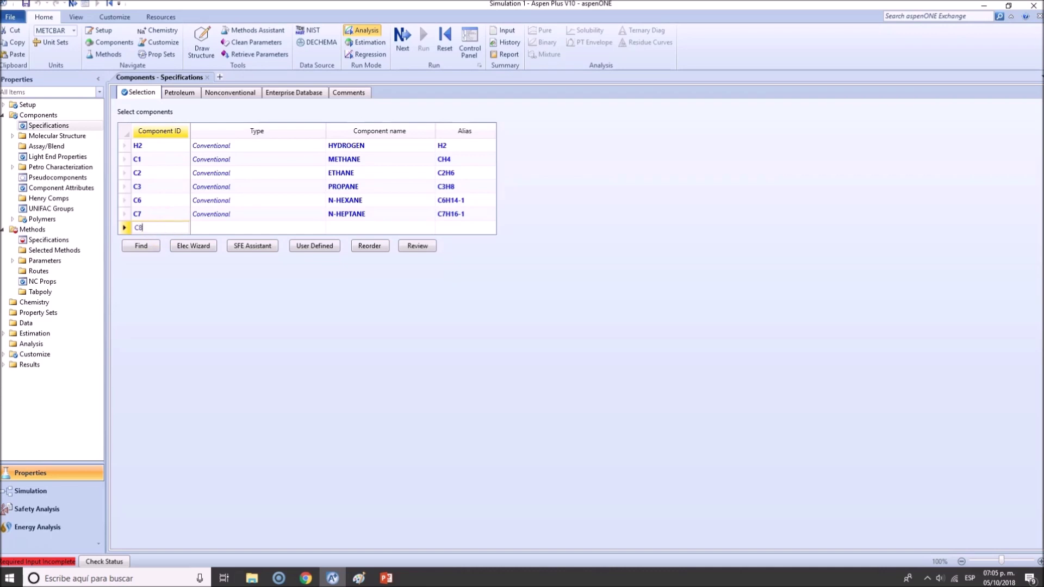
pyautogui.press('Return')
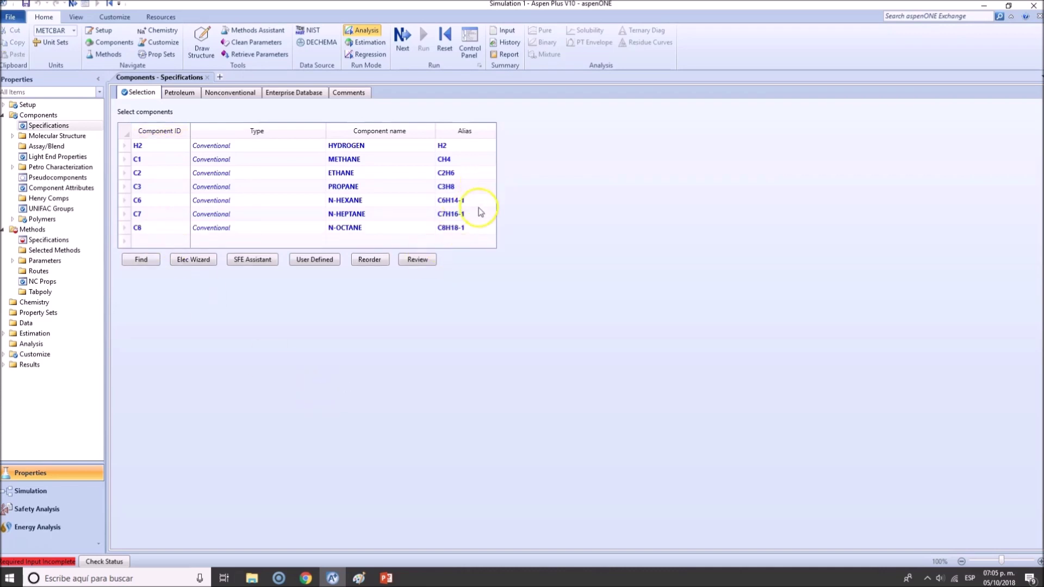
# - Review the aliases C6H14-1, C7H16-1 and C8H18-1, then select the whole component table
pyautogui.moveTo(480, 211); pyautogui.dragTo(479, 226)
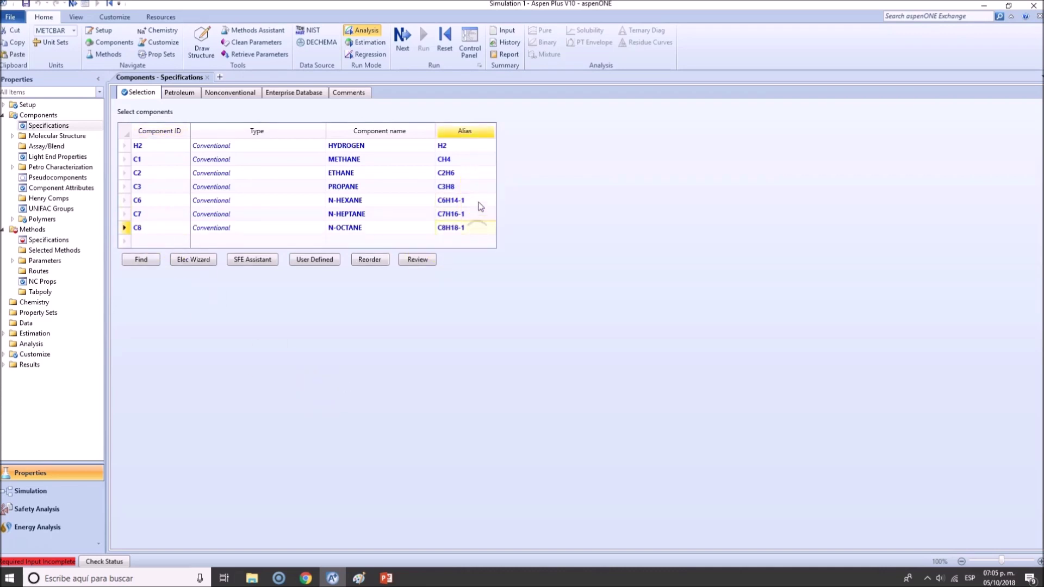
pyautogui.click(479, 201)
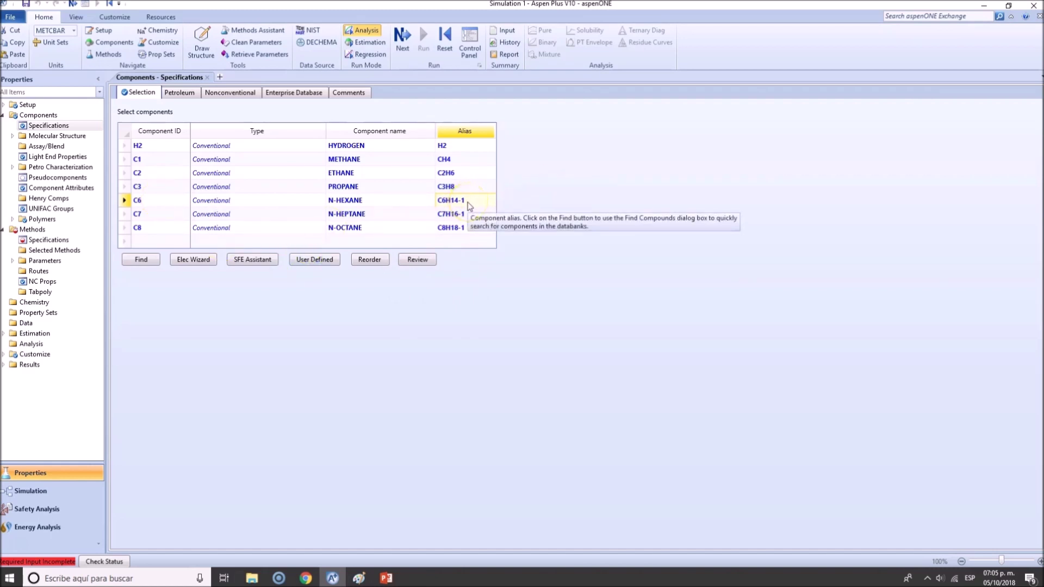
pyautogui.click(327, 201)
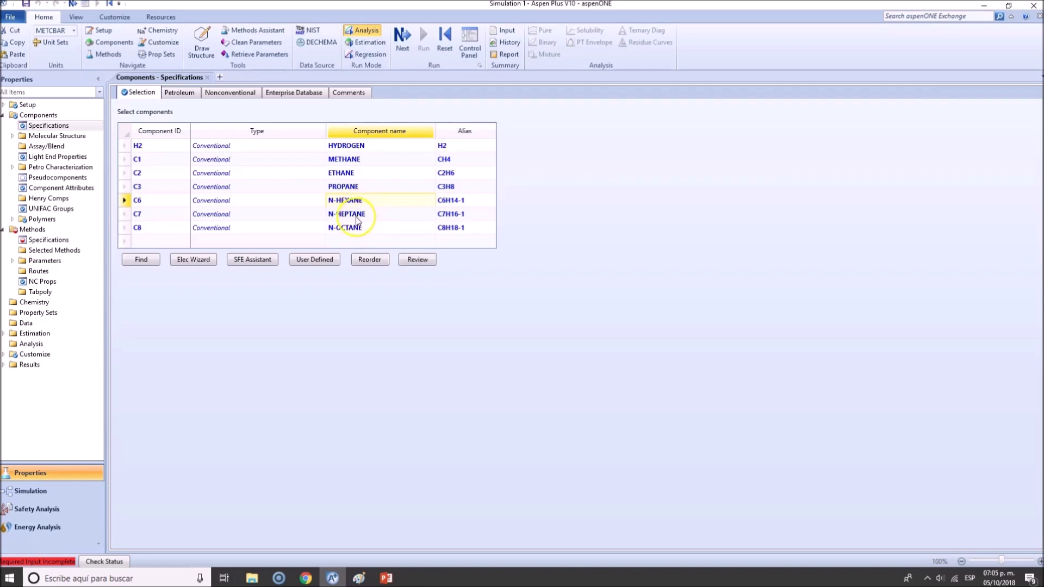
pyautogui.click(464, 201)
pyautogui.click(464, 215)
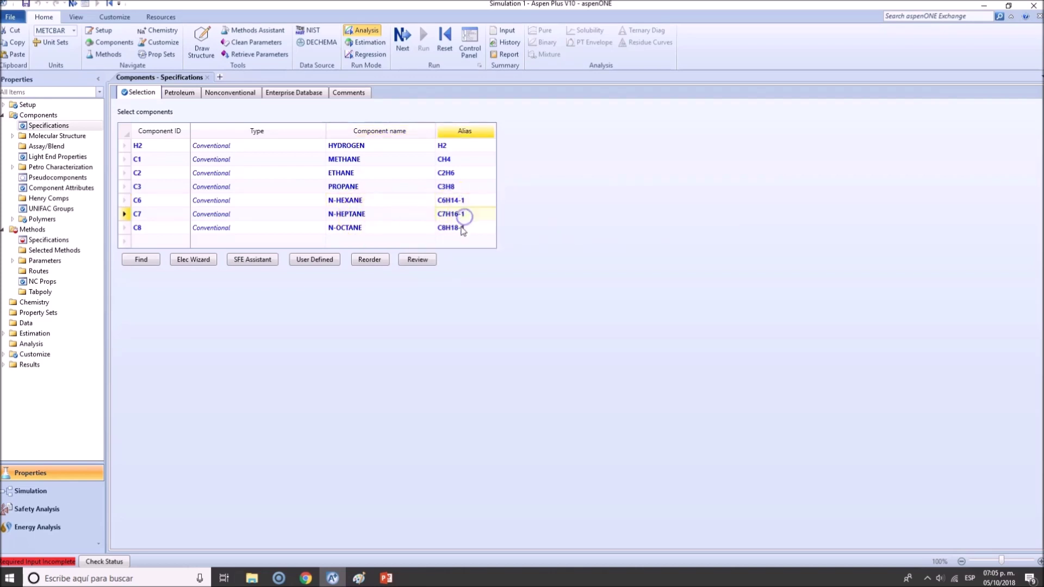
pyautogui.click(463, 229)
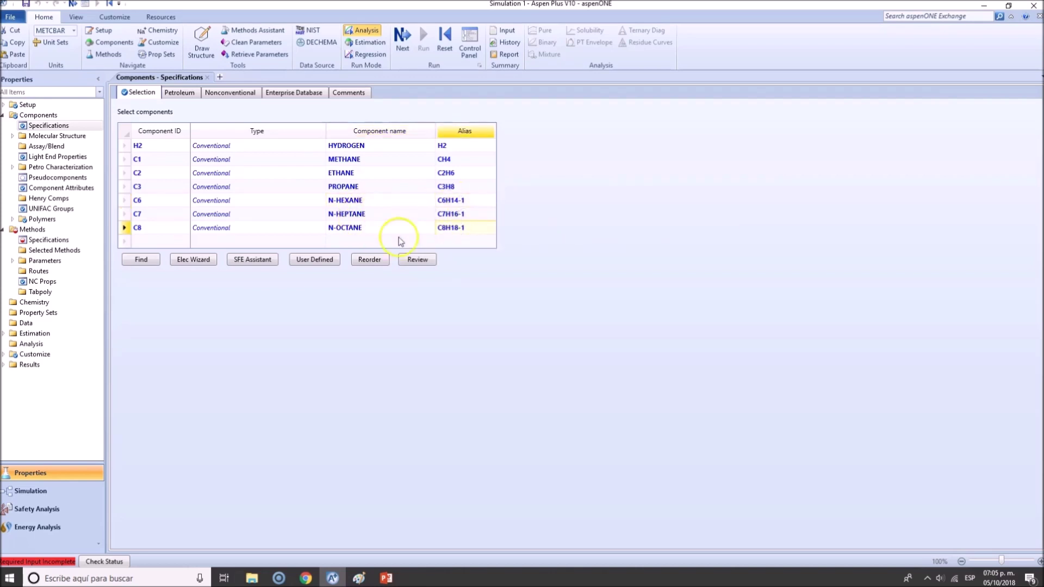
pyautogui.click(121, 134)
pyautogui.click(161, 213)
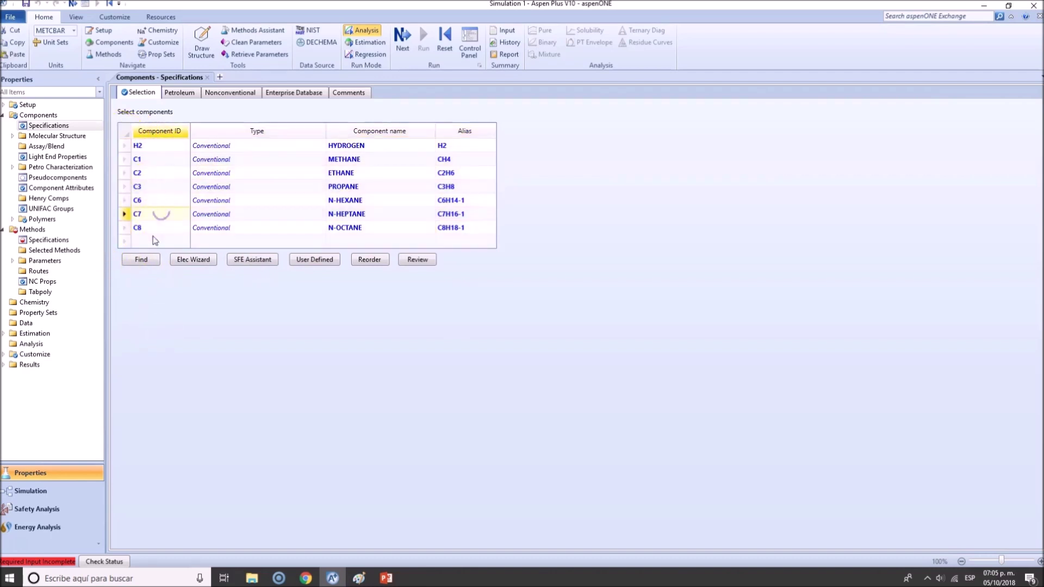
pyautogui.rightClick(126, 173)
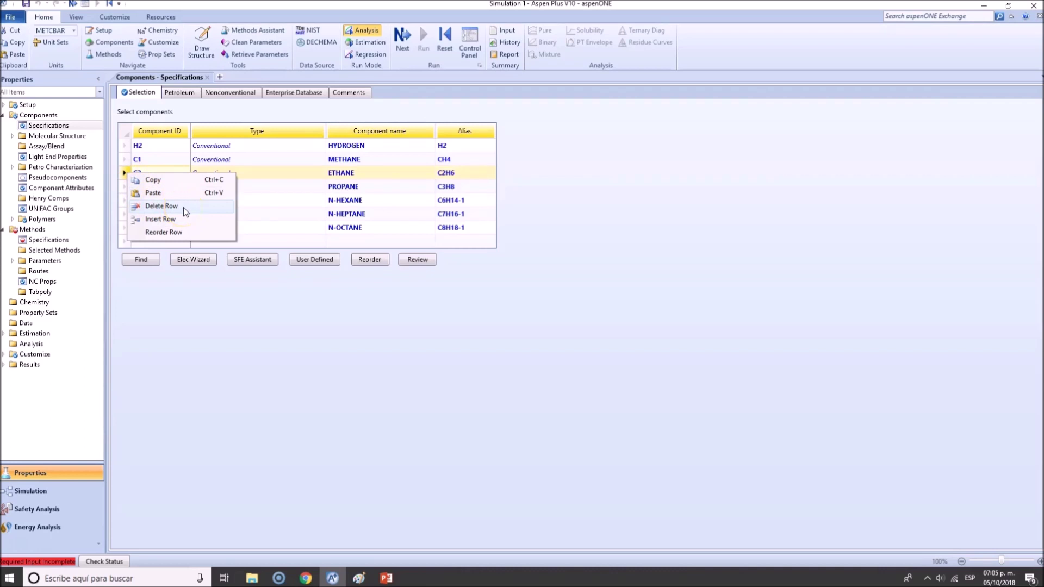
pyautogui.click(166, 178)
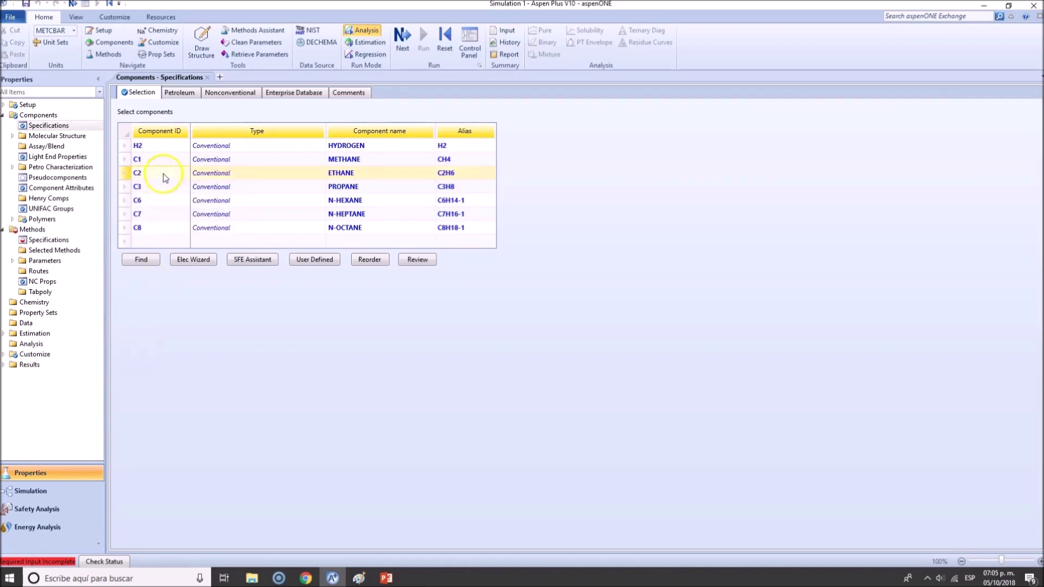
pyautogui.click(160, 187)
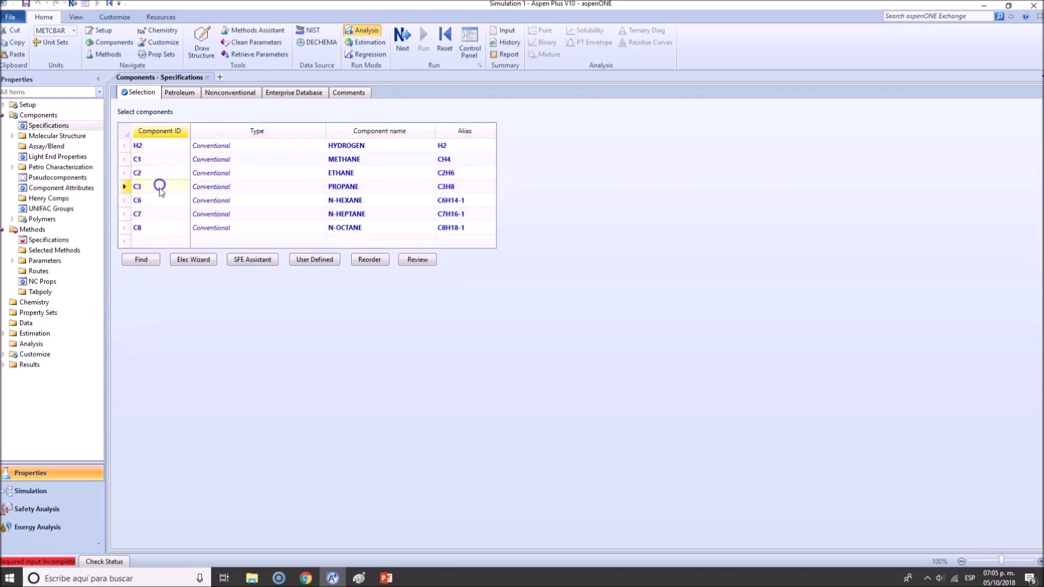
pyautogui.rightClick(124, 200)
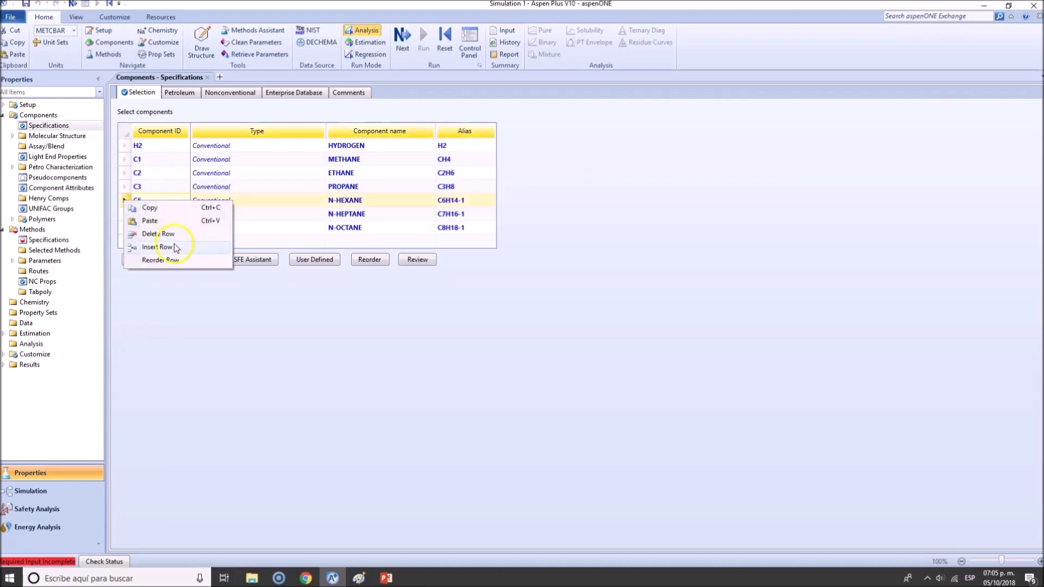
pyautogui.click(174, 247)
pyautogui.click(146, 200)
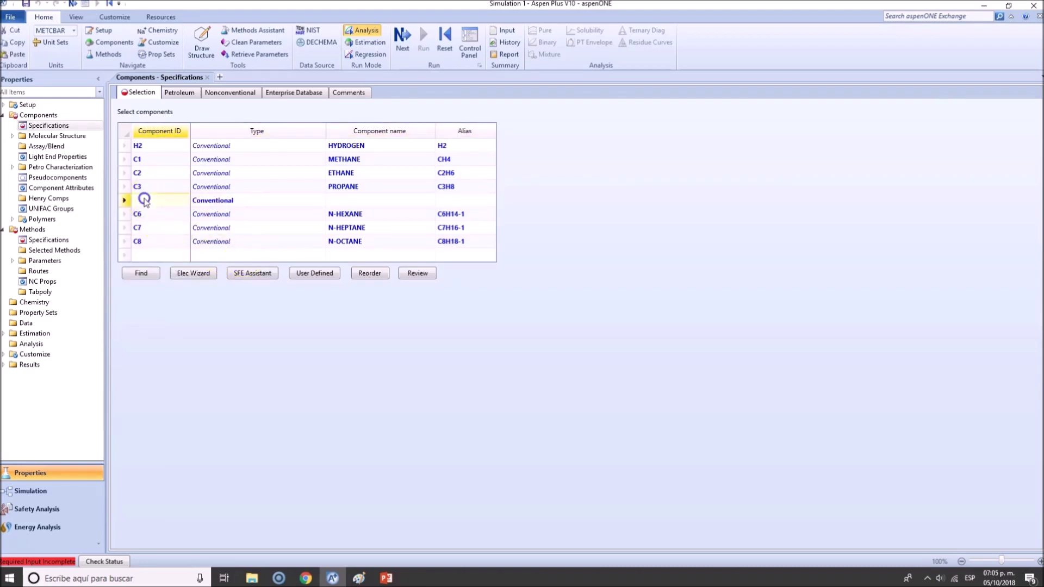
pyautogui.rightClick(124, 201)
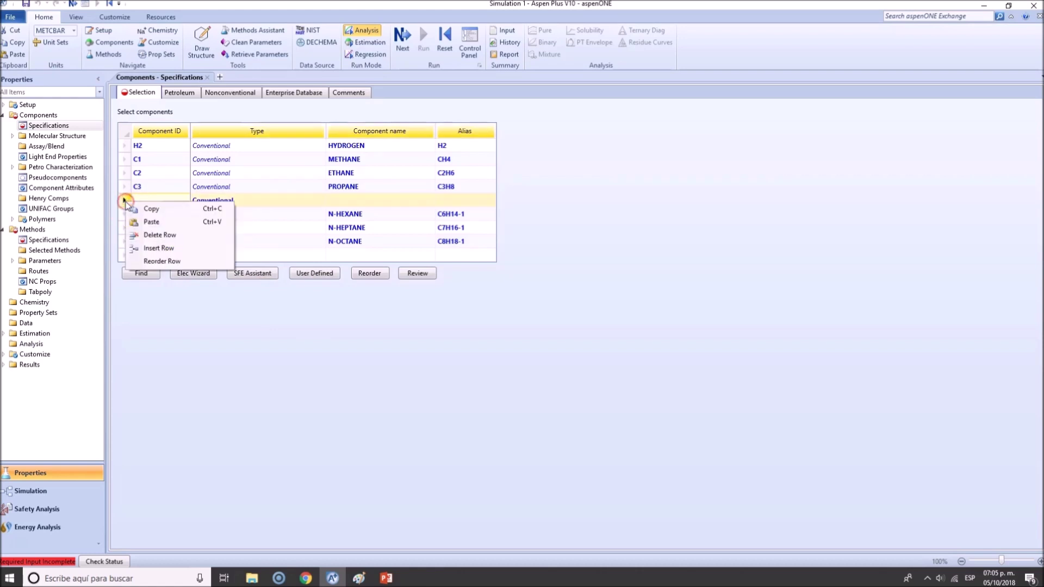
pyautogui.click(176, 237)
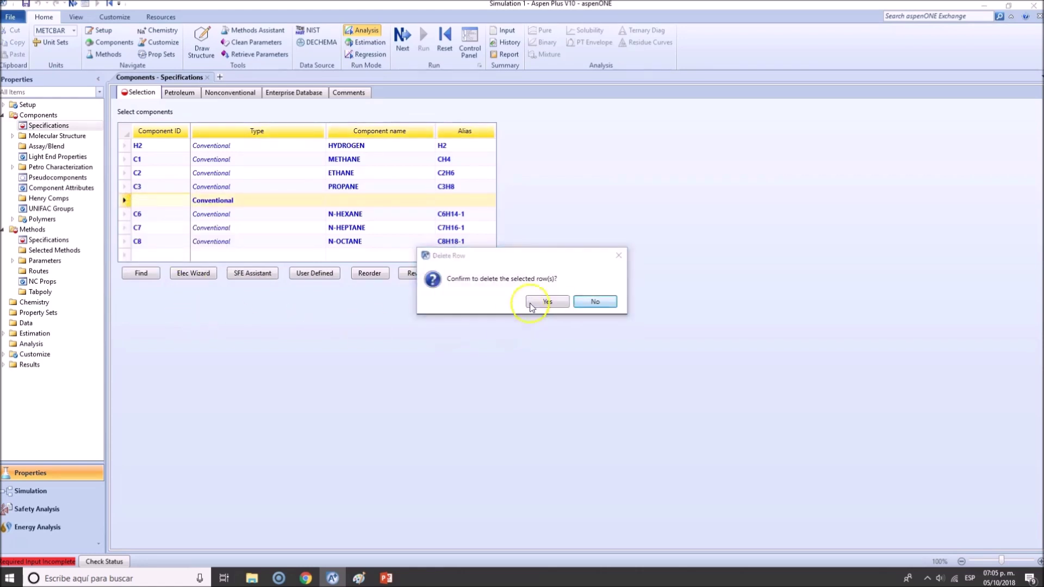
pyautogui.click(545, 303)
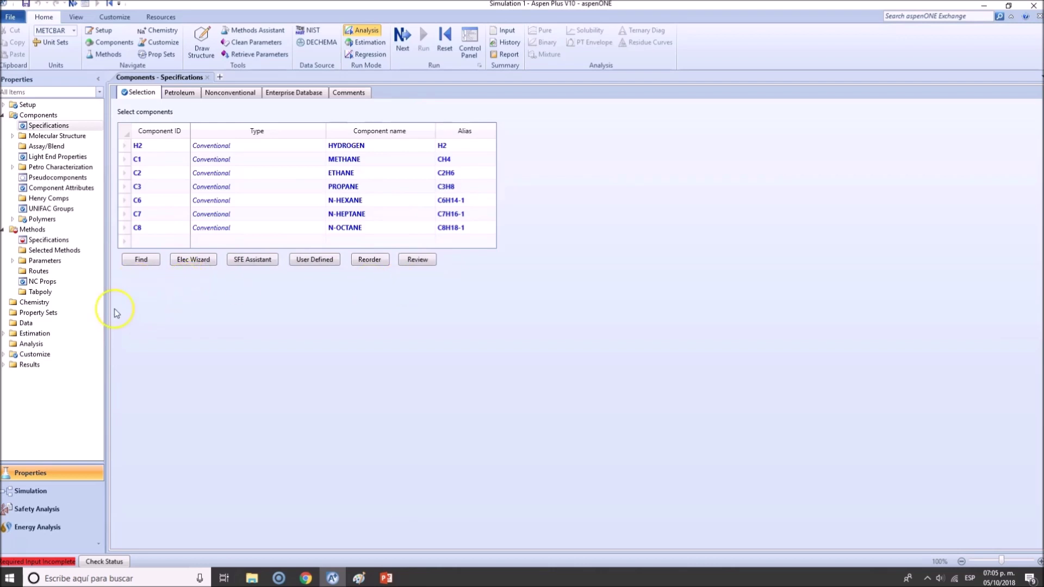
pyautogui.click(63, 241)
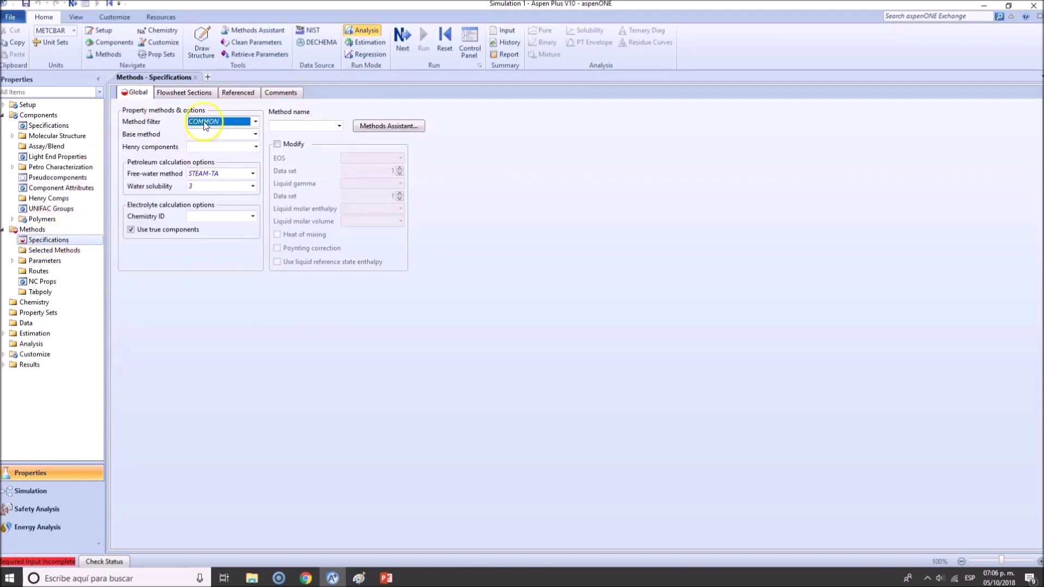
# - Browse the method filter categories on Methods Specifications and set the filter to PETCHEM
pyautogui.click(255, 121)
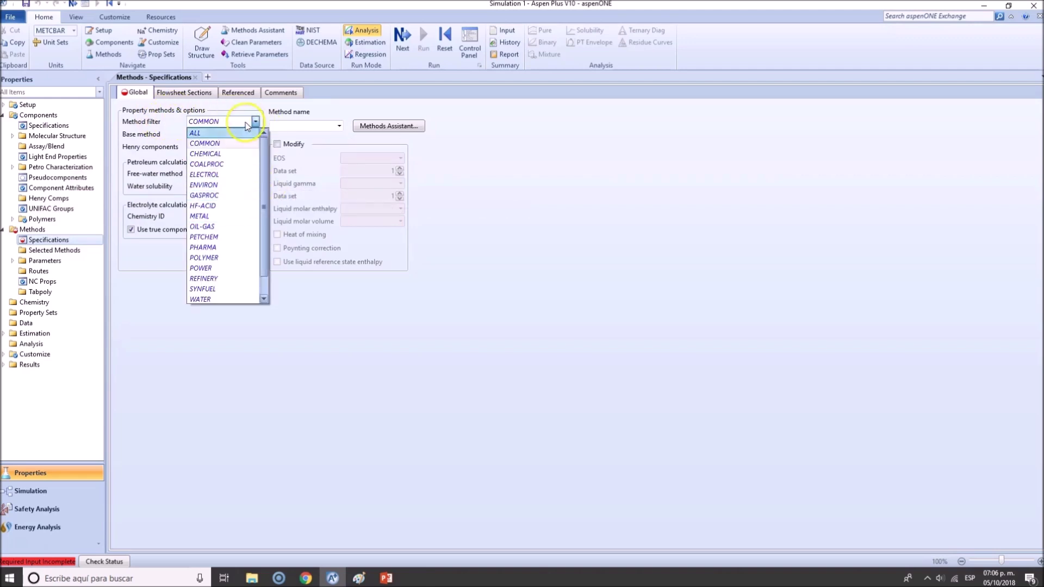
pyautogui.click(205, 135)
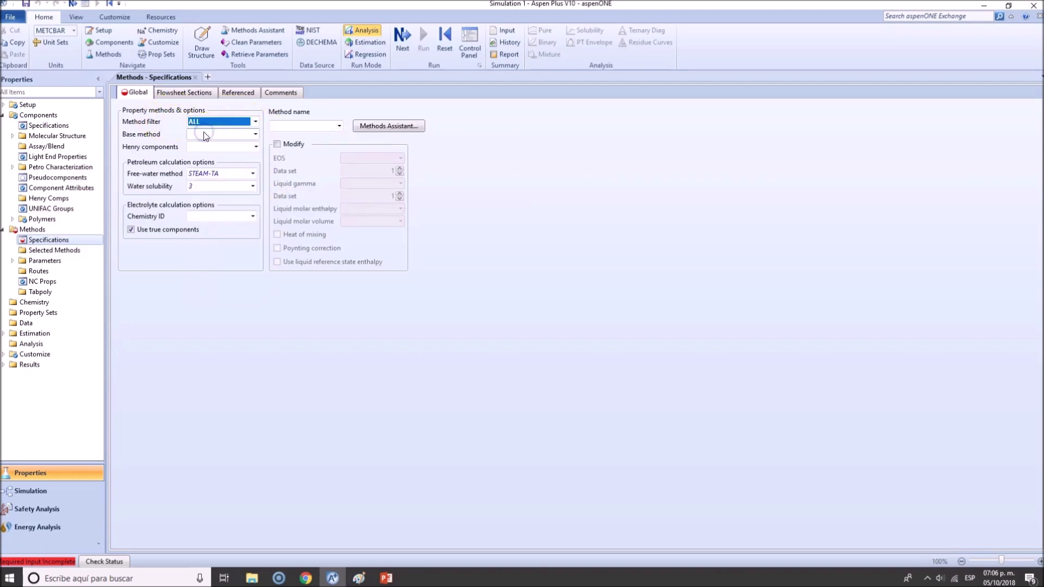
pyautogui.click(255, 122)
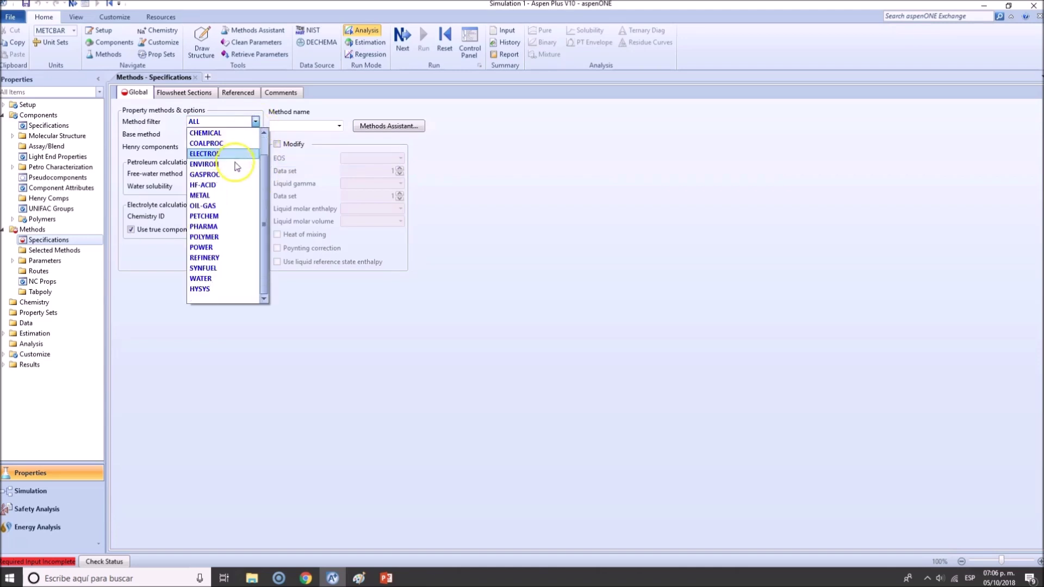
pyautogui.scroll(-1, 231, 299)
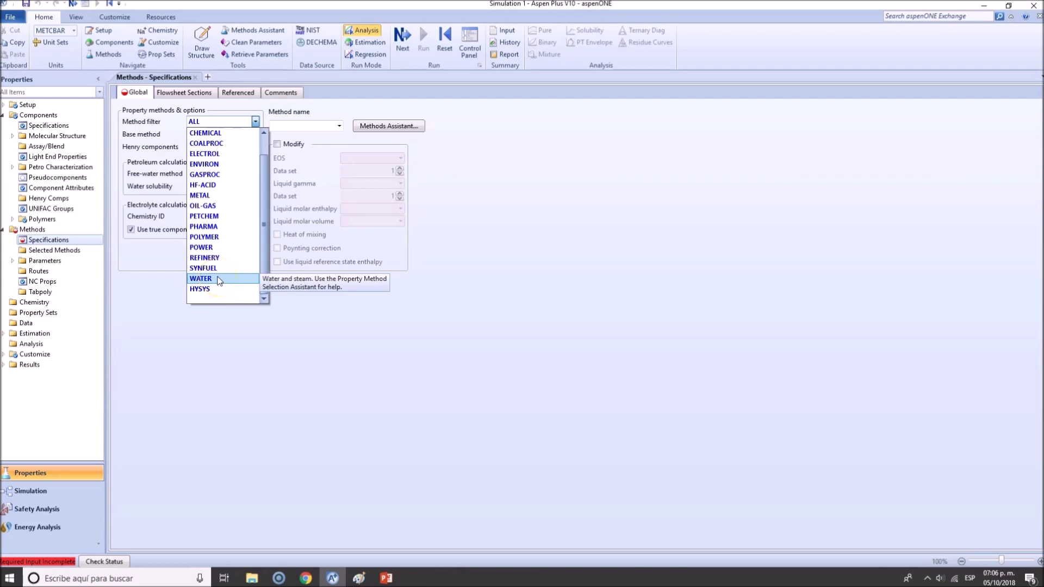
pyautogui.click(223, 279)
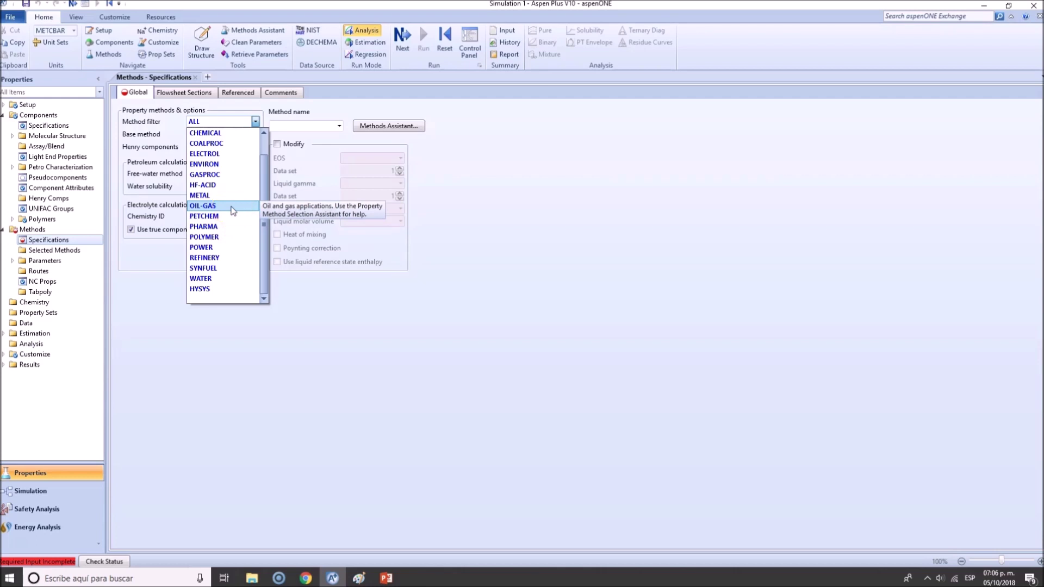
pyautogui.scroll(1, 228, 204)
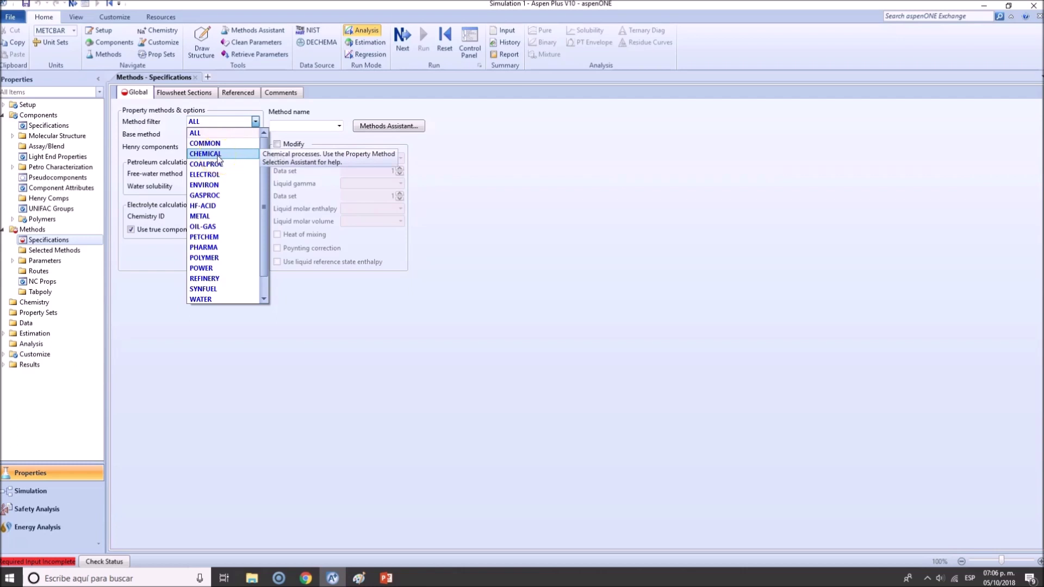
pyautogui.scroll(-1, 221, 280)
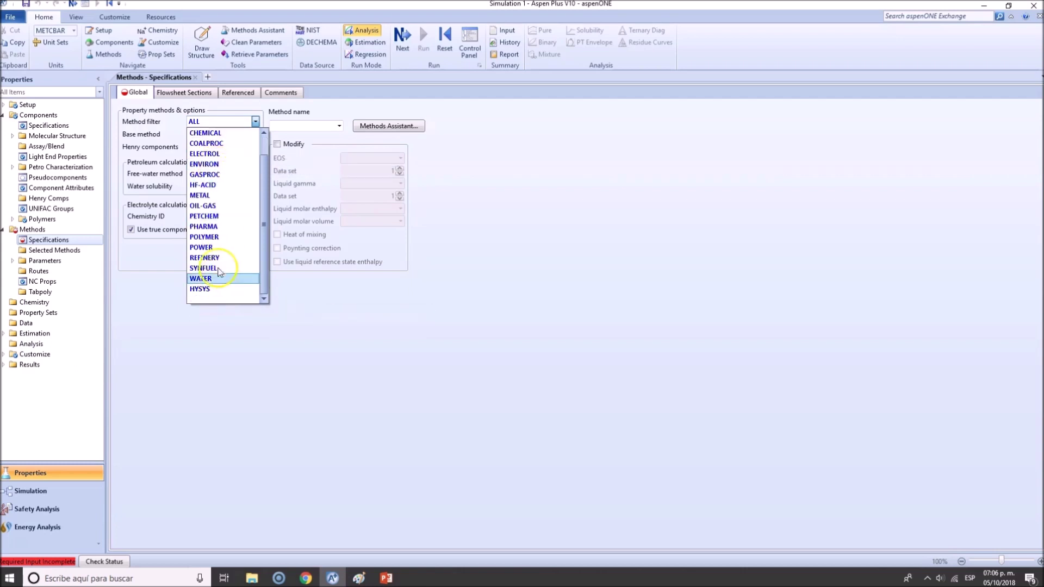
pyautogui.click(215, 217)
pyautogui.click(255, 133)
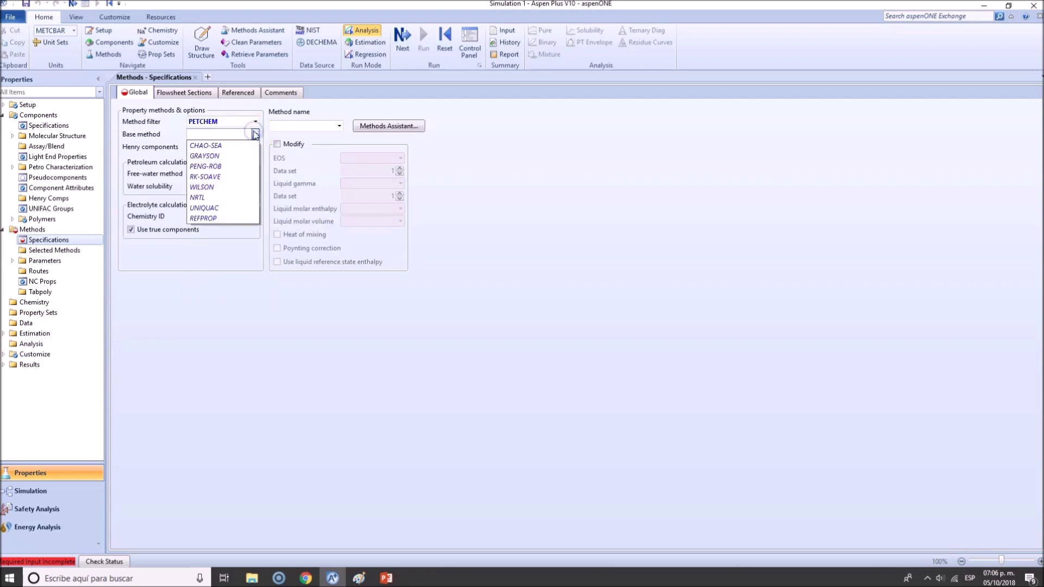
# - Dismiss the base method list, scroll the method names, and check the problem slide
pyautogui.press('Down')
pyautogui.press('Return')
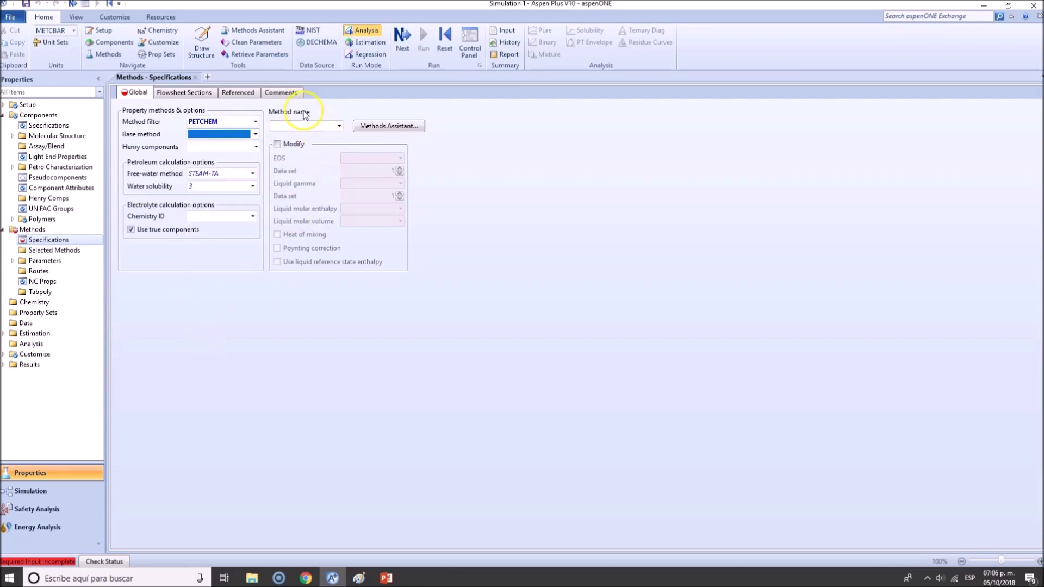
pyautogui.click(341, 130)
pyautogui.scroll(-5, 321, 217)
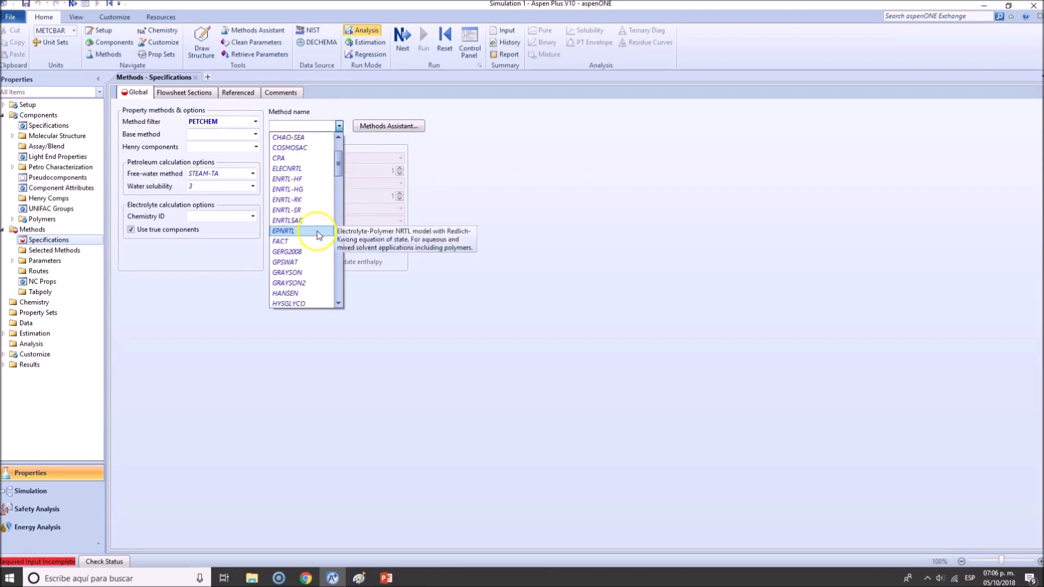
pyautogui.scroll(-6, 317, 229)
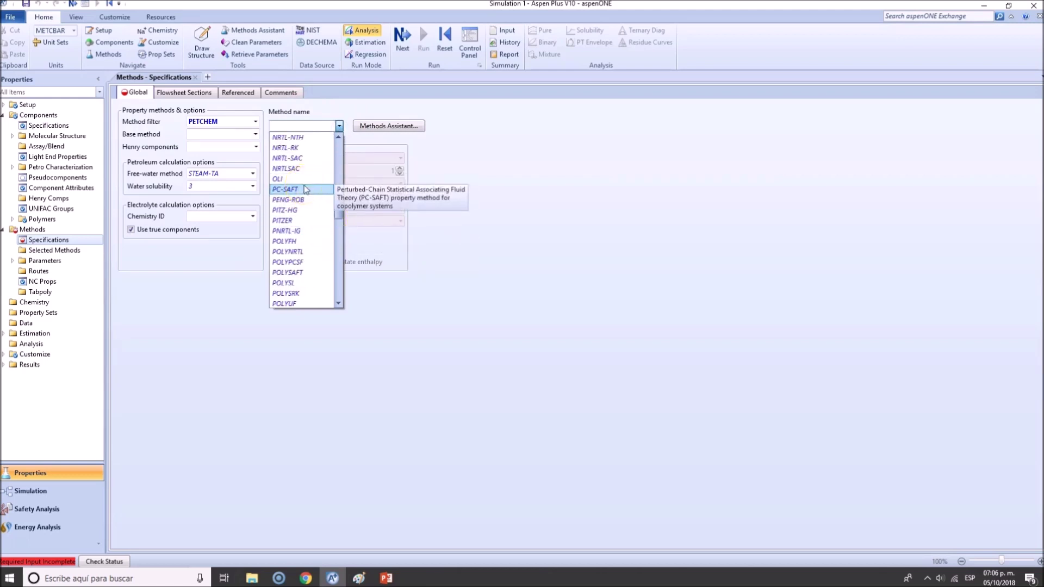
pyautogui.press('alt')
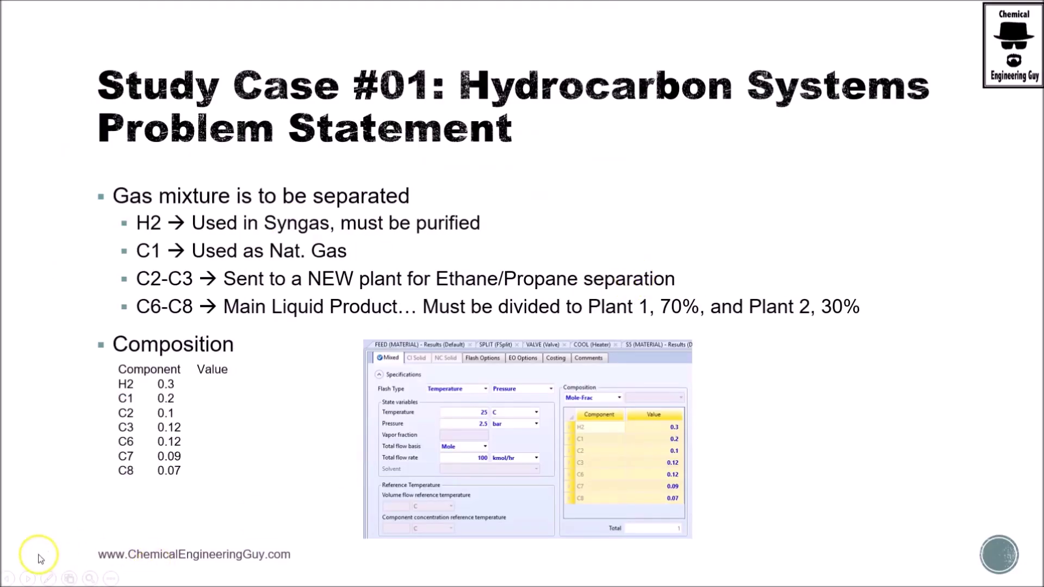
pyautogui.hotkey('alt', 'Tab')
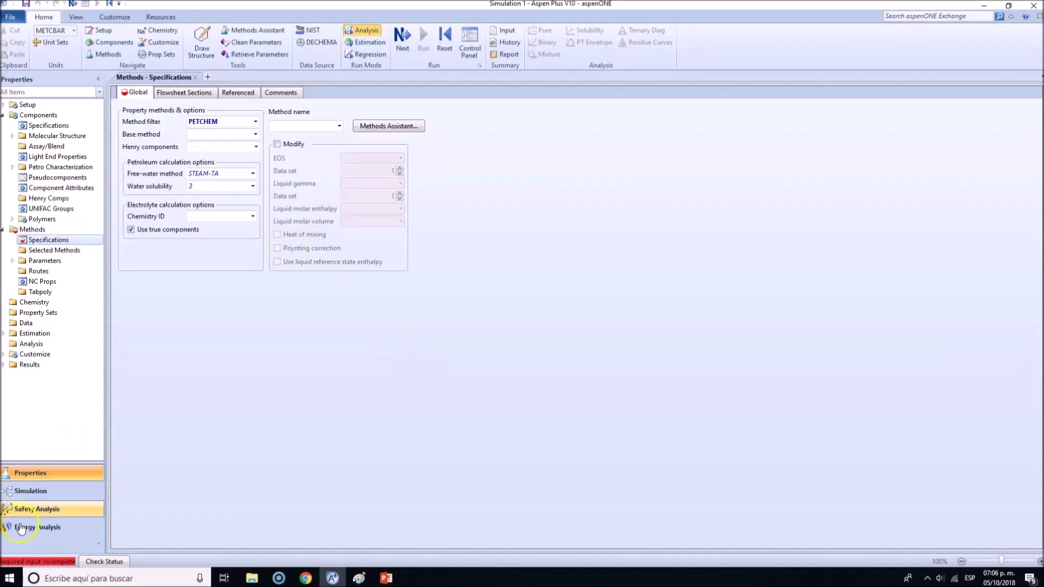
# - Select PENG-ROB as the property method name
pyautogui.click(339, 125)
pyautogui.press('Return')
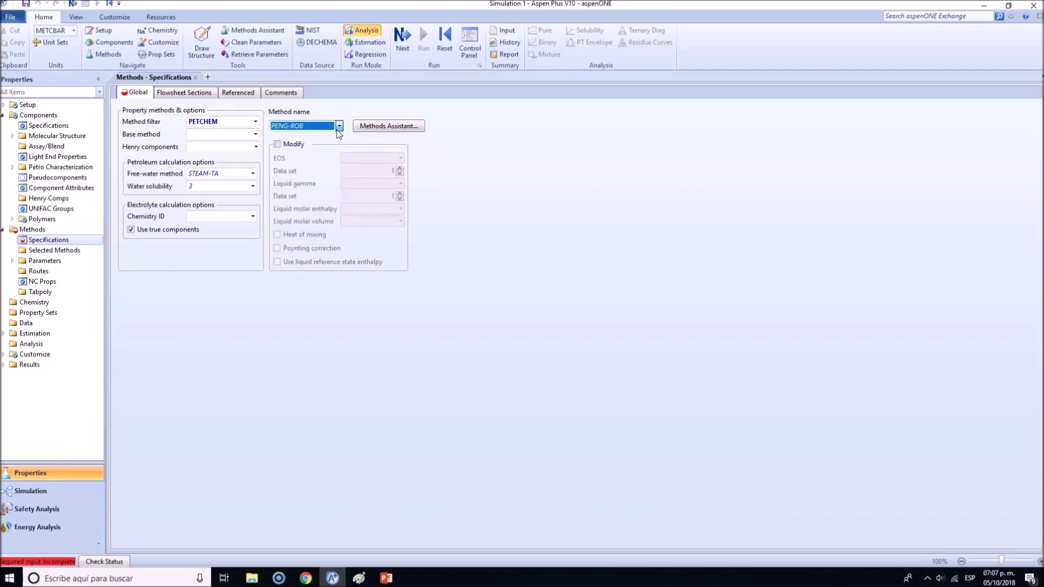
pyautogui.click(282, 186)
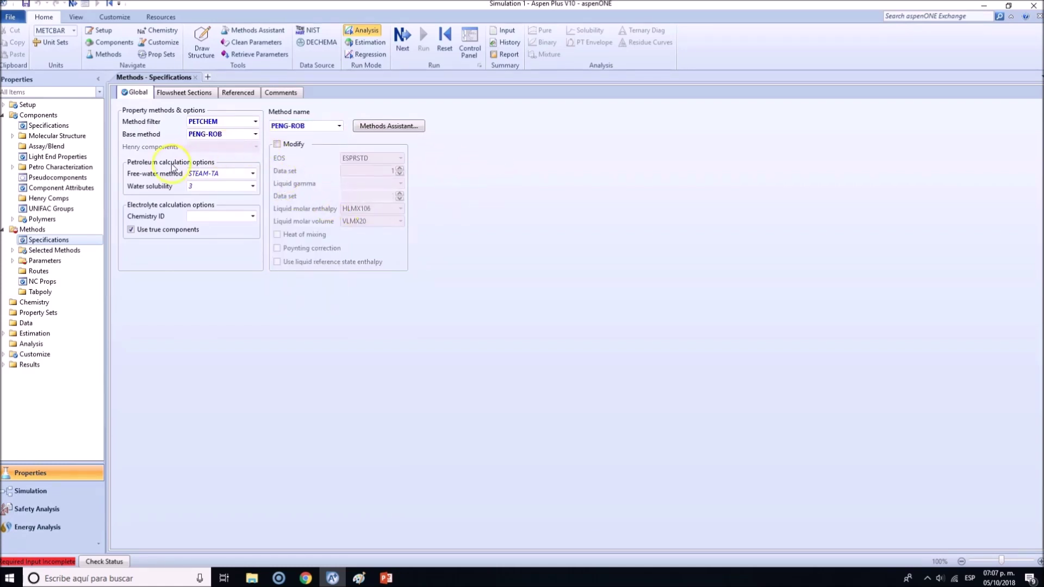
pyautogui.click(277, 145)
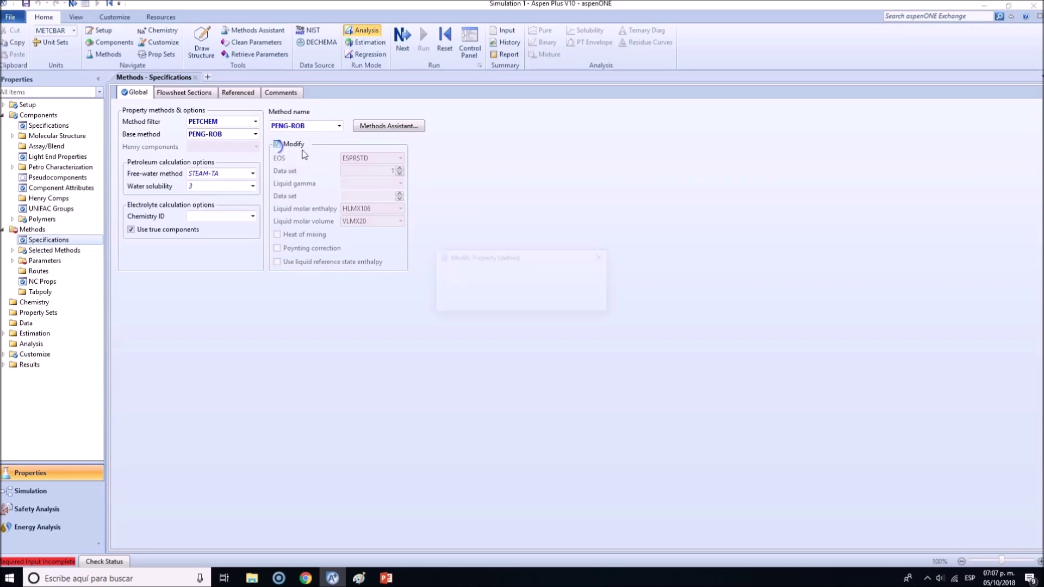
pyautogui.click(582, 276)
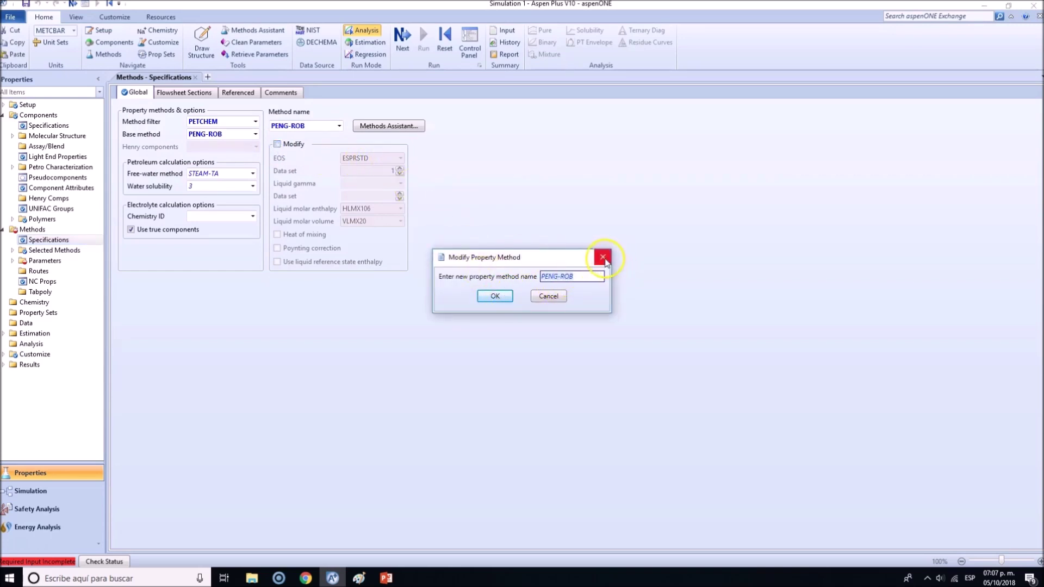
pyautogui.click(603, 257)
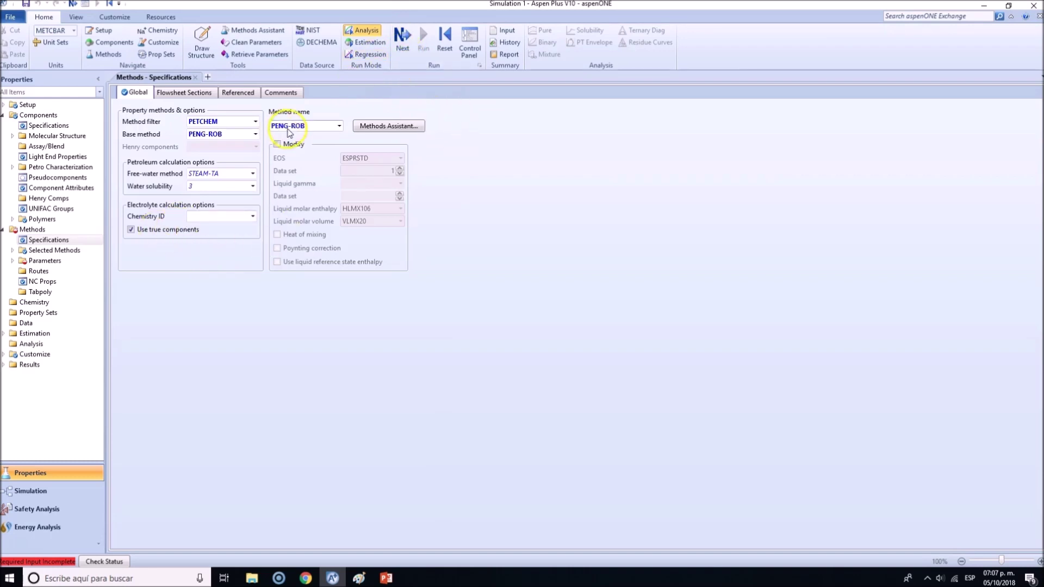
pyautogui.click(12, 261)
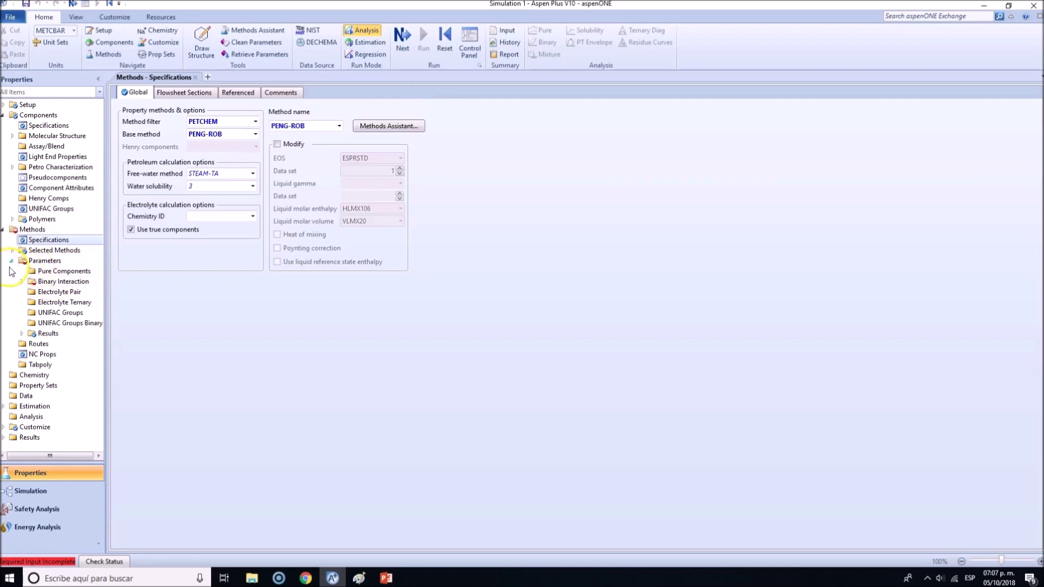
# - Expand Parameters and open the Binary Interaction form listing ANDKIJ-1 through RKTKIJ-1
pyautogui.click(21, 282)
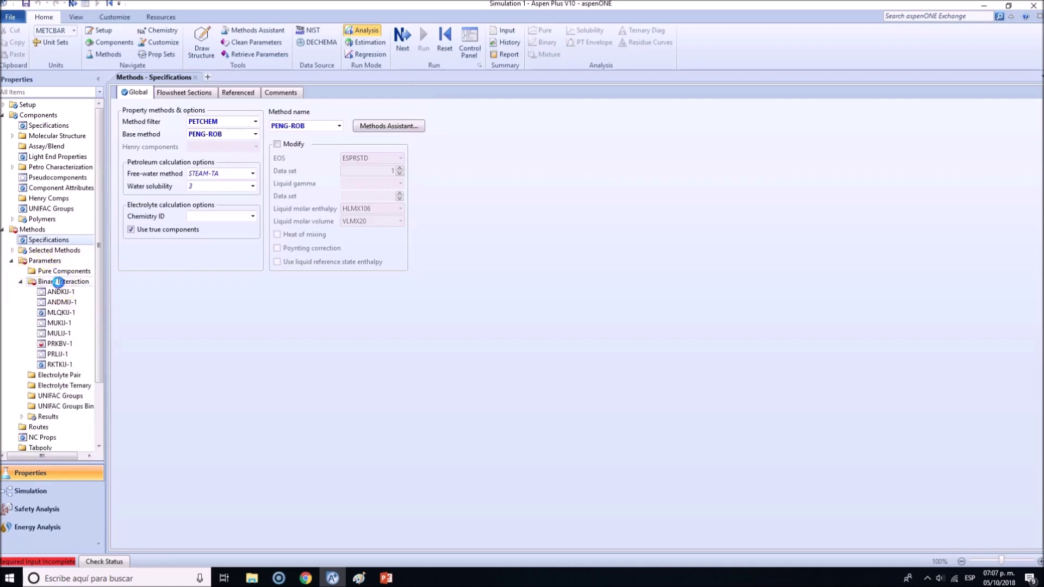
pyautogui.click(61, 281)
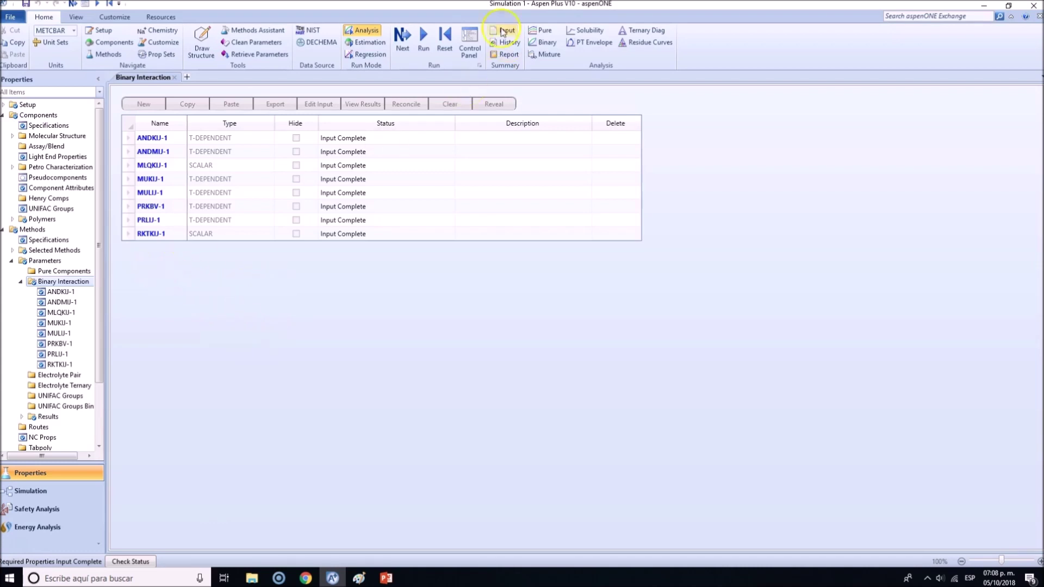
# - Run the property analysis with Run Property Analysis / Setup until table generation completes
pyautogui.click(404, 38)
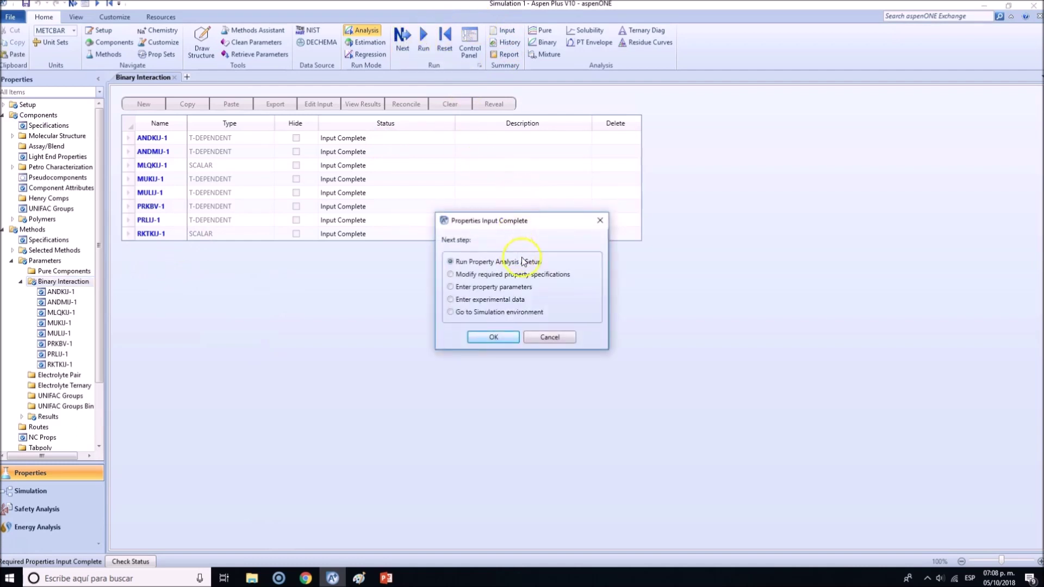
pyautogui.click(493, 338)
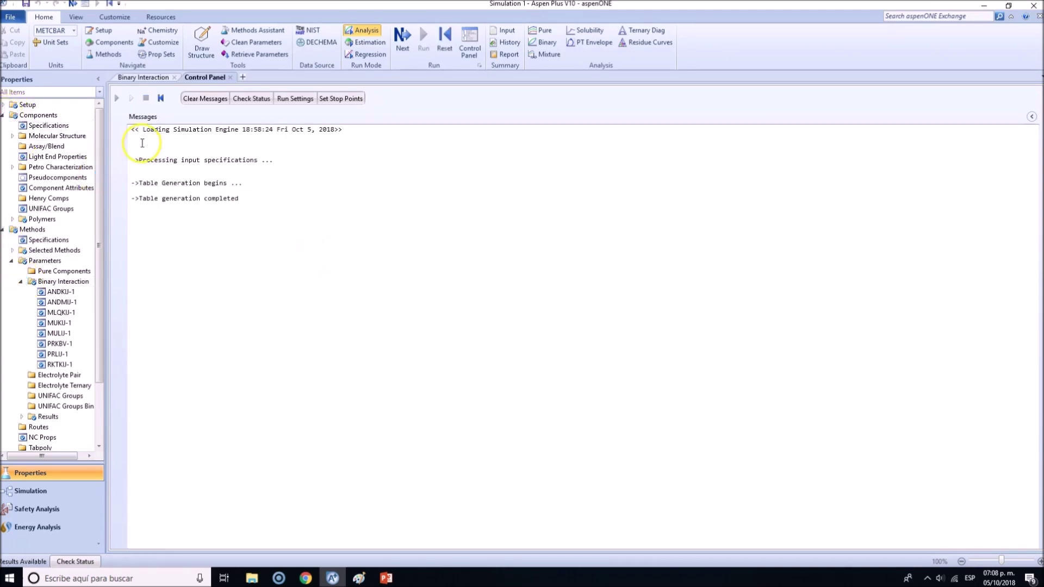
# - Collapse the Components and Methods branches and look over the run log messages
pyautogui.click(3, 116)
pyautogui.click(3, 126)
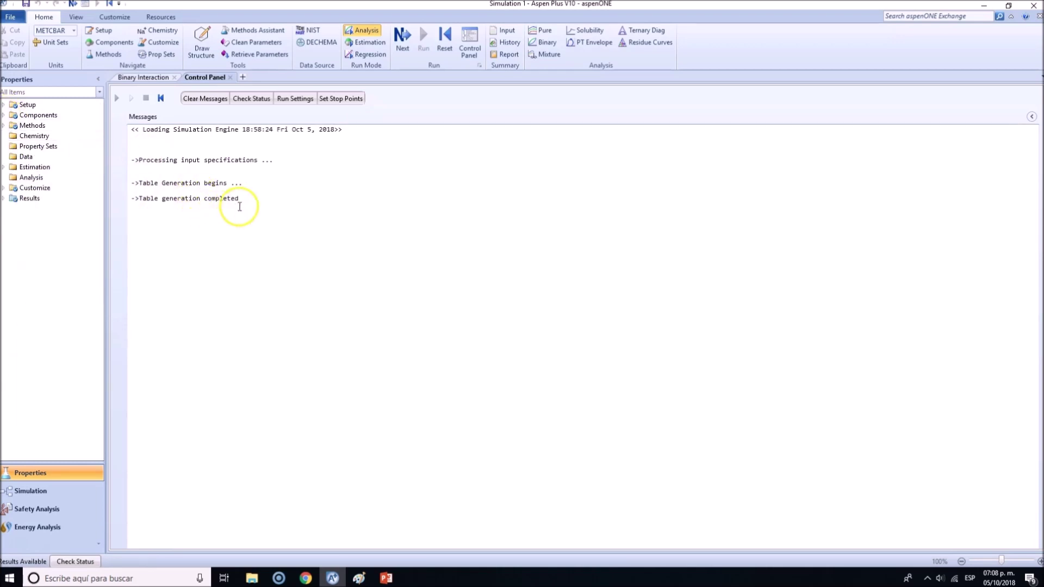
pyautogui.moveTo(240, 202); pyautogui.dragTo(121, 131)
pyautogui.click(343, 187)
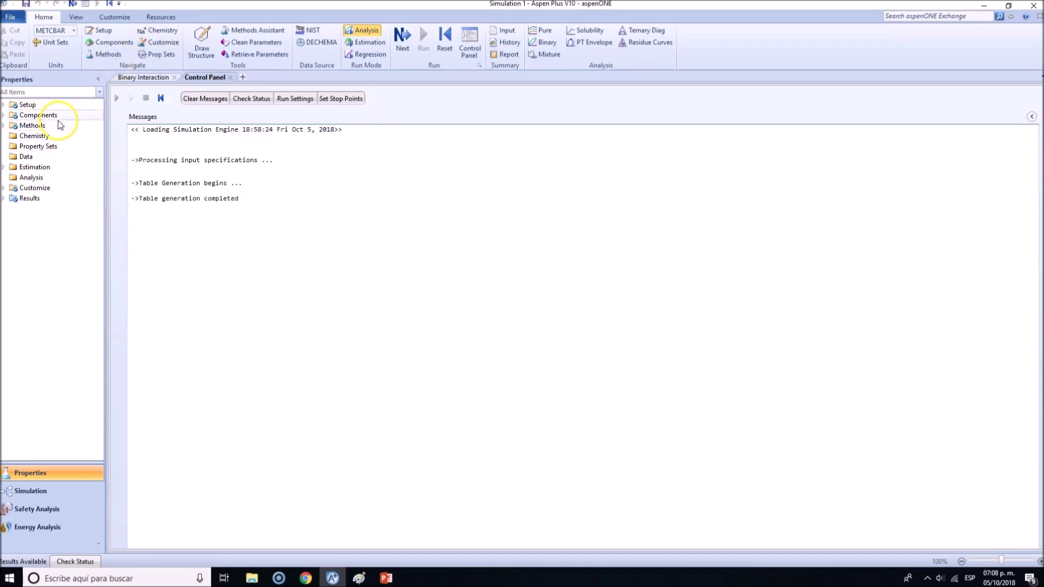
# - Recheck the Components and Methods branches, then switch to the Simulation environment
pyautogui.click(4, 115)
pyautogui.click(3, 115)
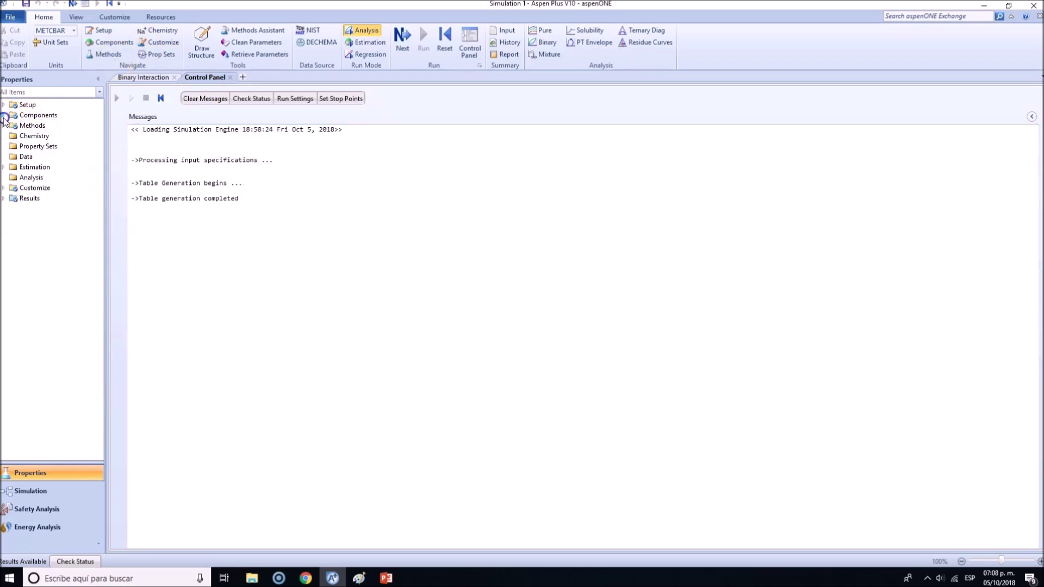
pyautogui.click(4, 126)
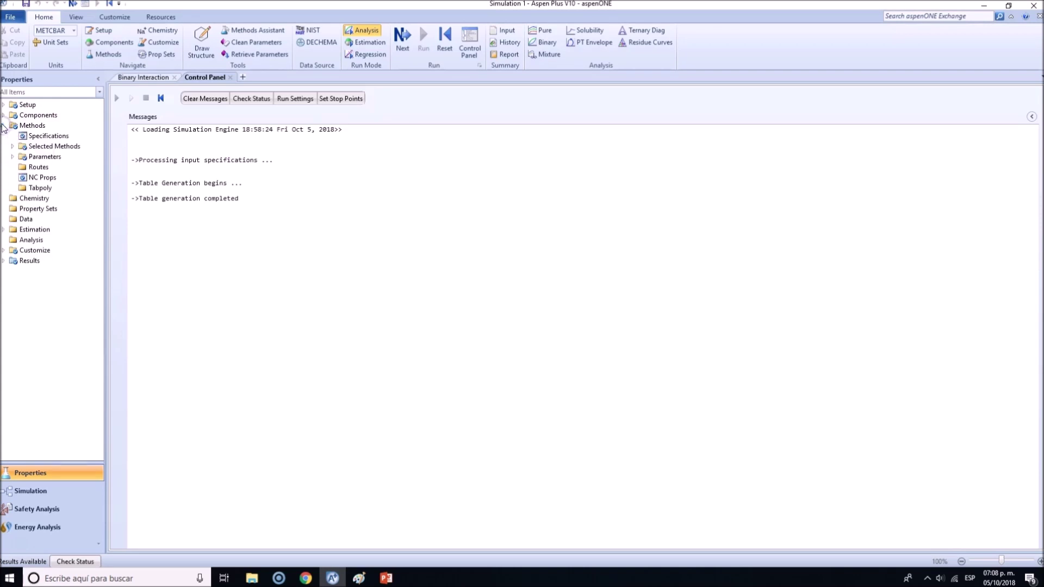
pyautogui.click(3, 127)
pyautogui.click(162, 157)
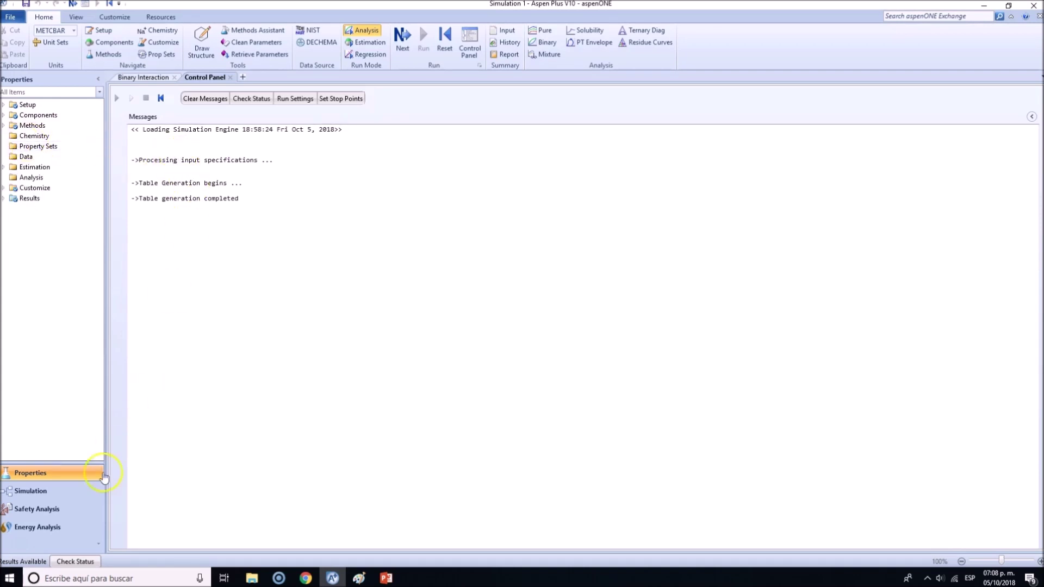
pyautogui.click(70, 494)
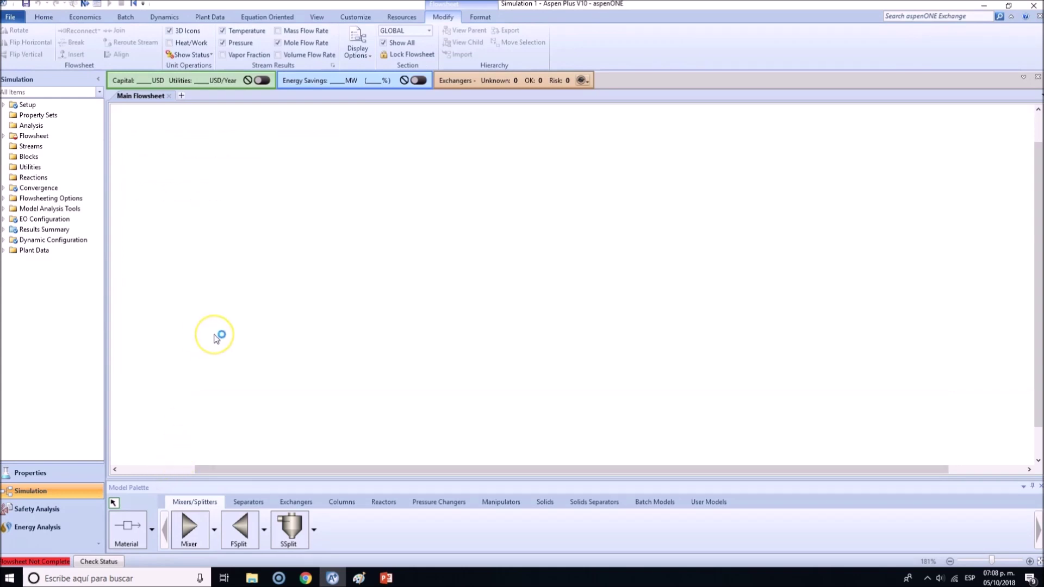
pyautogui.click(215, 358)
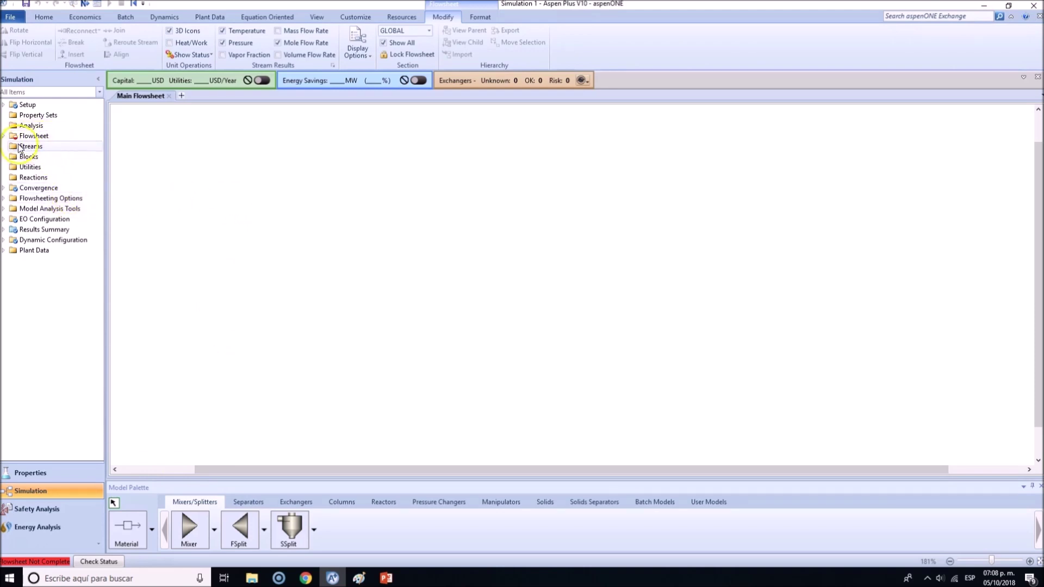
pyautogui.click(4, 136)
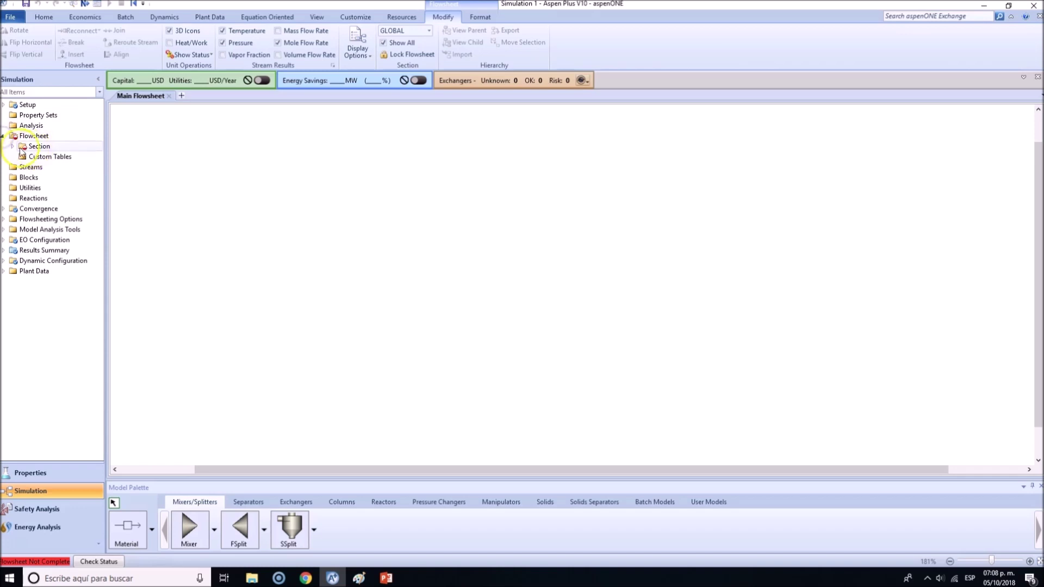
pyautogui.click(3, 137)
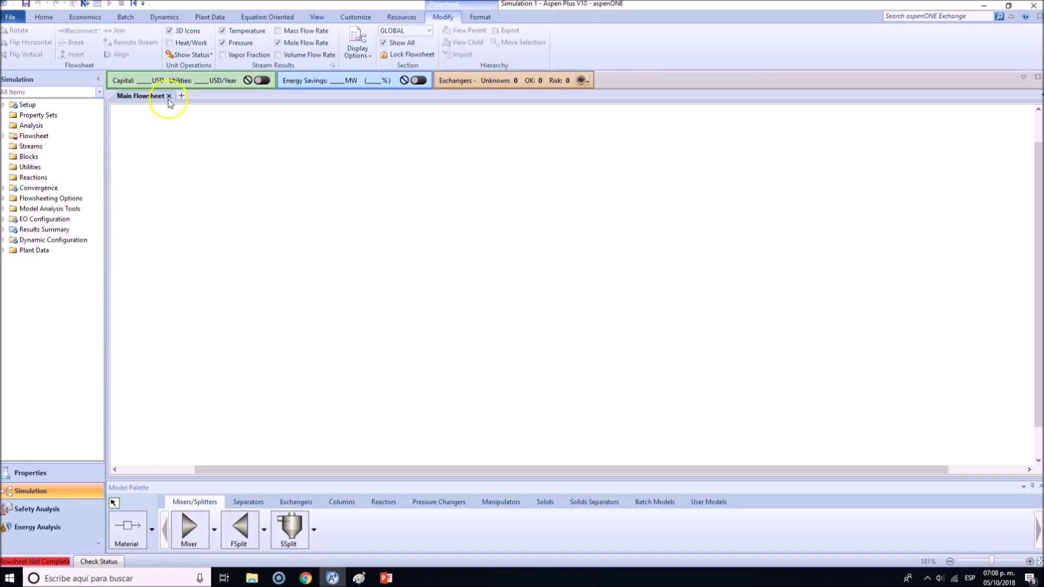
pyautogui.click(42, 18)
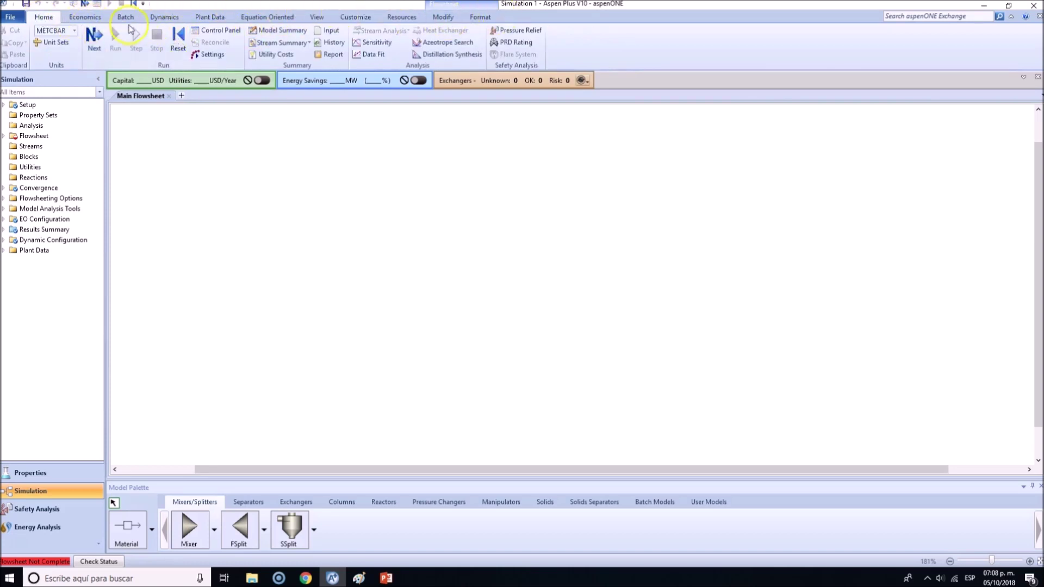
pyautogui.click(87, 21)
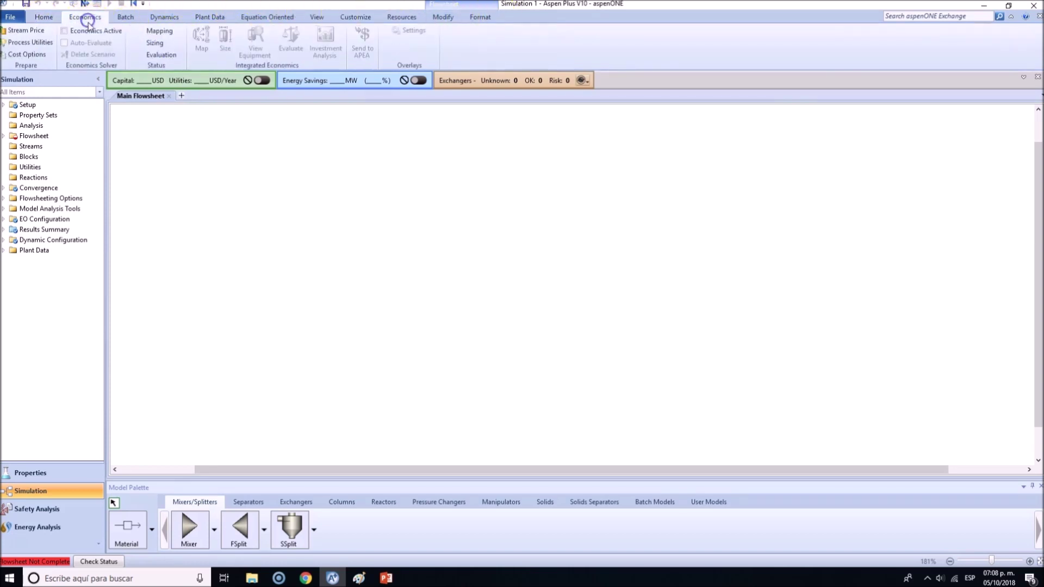
pyautogui.click(125, 17)
pyautogui.click(209, 17)
pyautogui.click(267, 16)
pyautogui.click(319, 17)
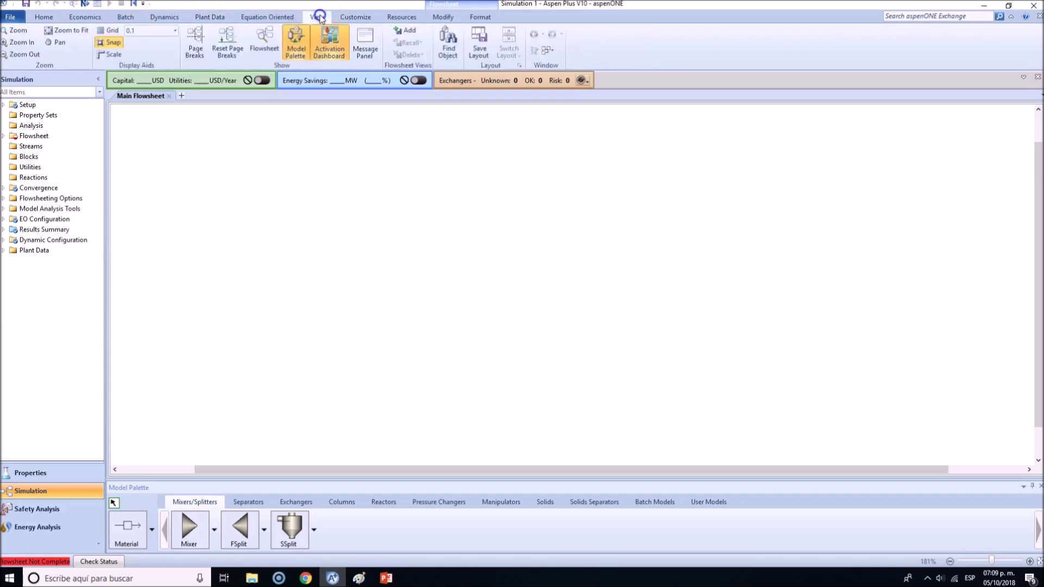
pyautogui.click(356, 17)
pyautogui.click(402, 16)
pyautogui.click(449, 16)
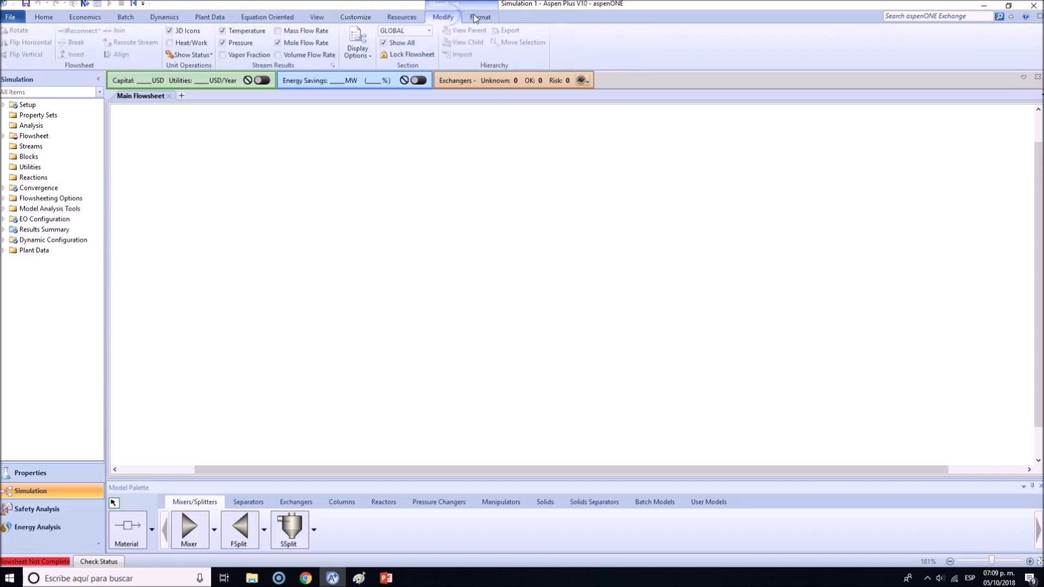
pyautogui.click(477, 17)
pyautogui.click(443, 17)
pyautogui.click(480, 16)
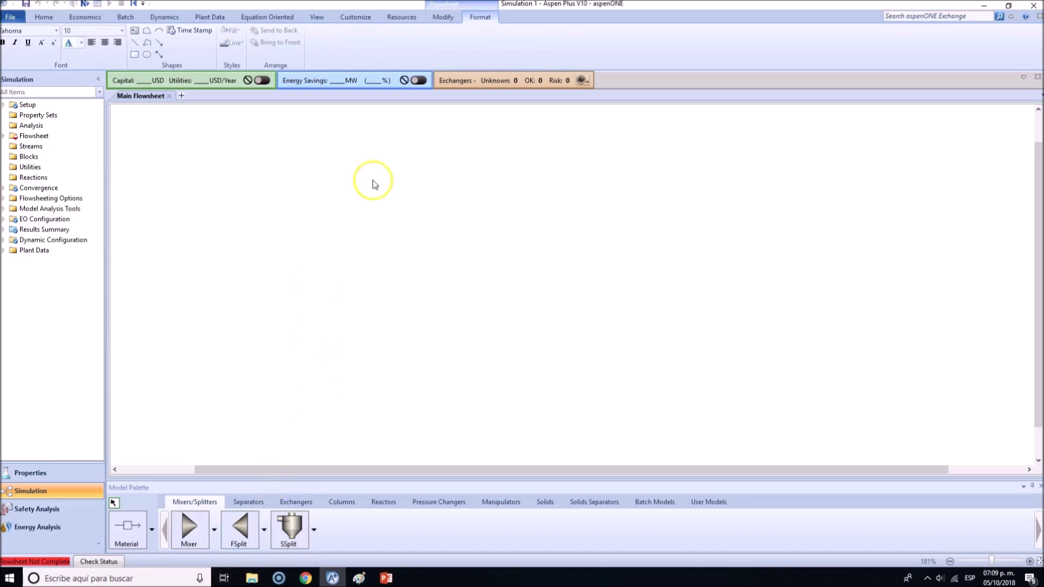
pyautogui.click(52, 17)
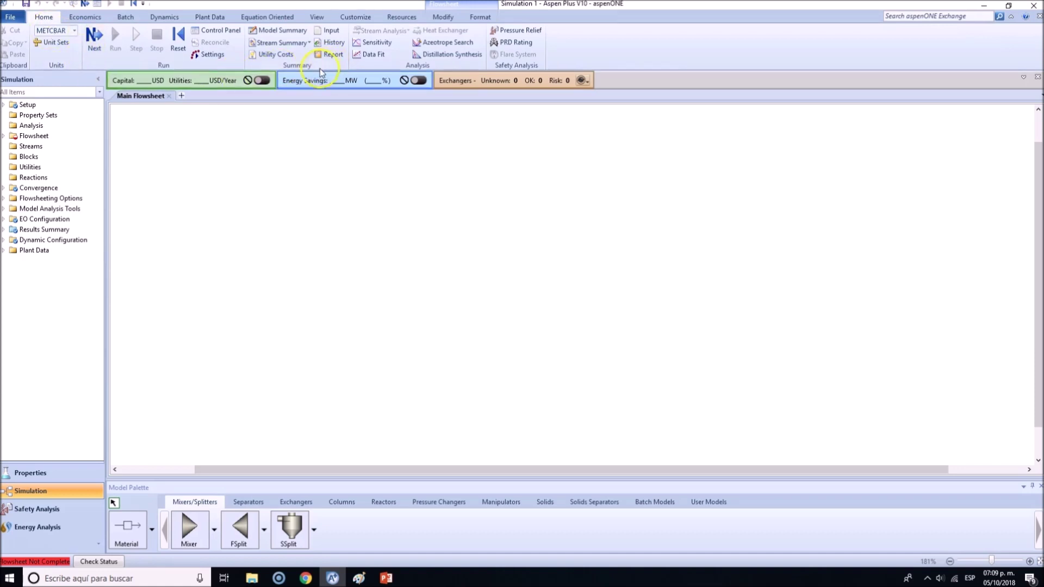
# - Glance at the Setup folder, then open the Model Palette's Material stream-type list
pyautogui.click(3, 105)
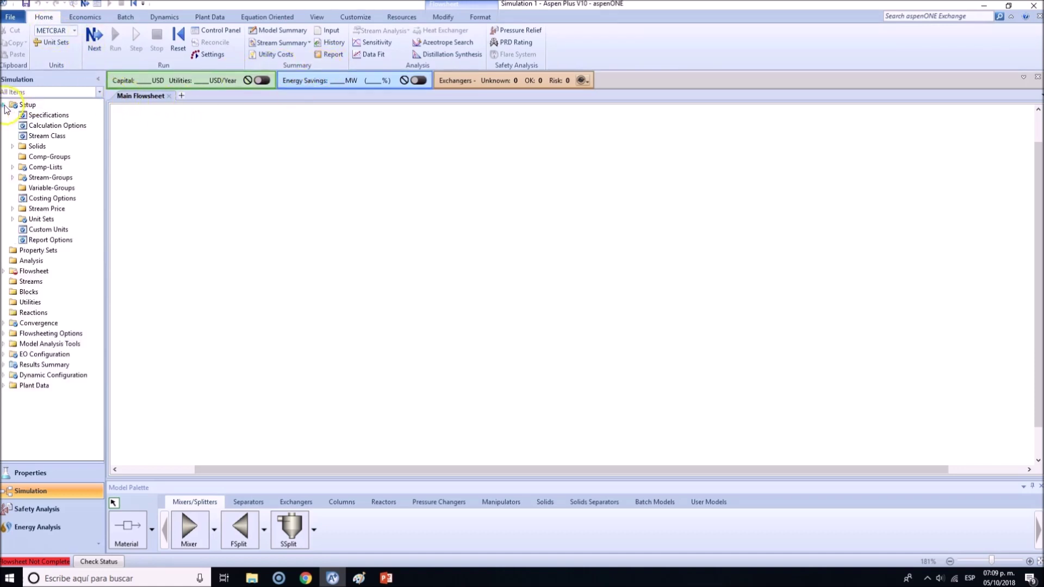
pyautogui.click(4, 105)
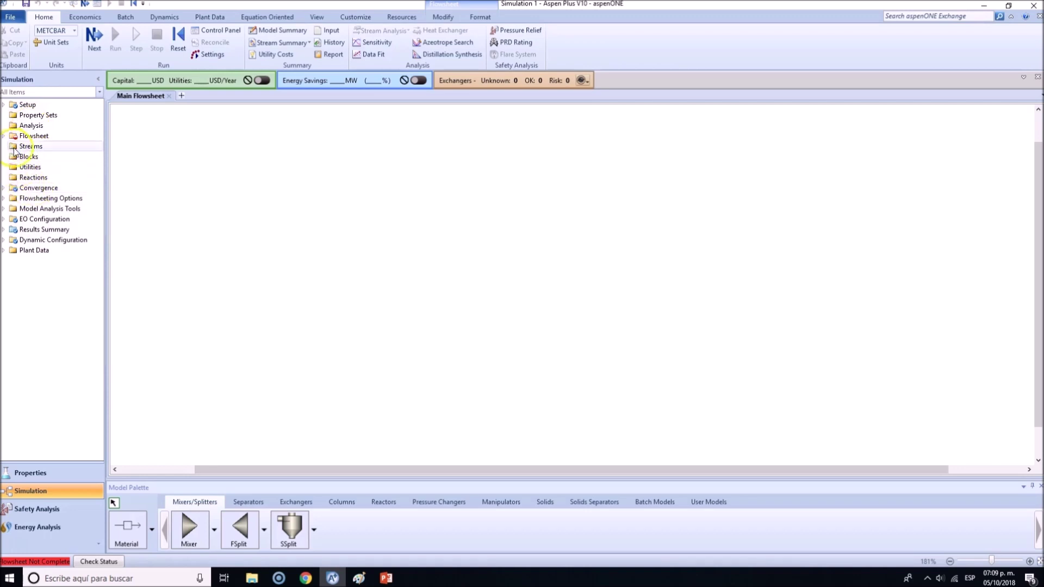
pyautogui.click(131, 534)
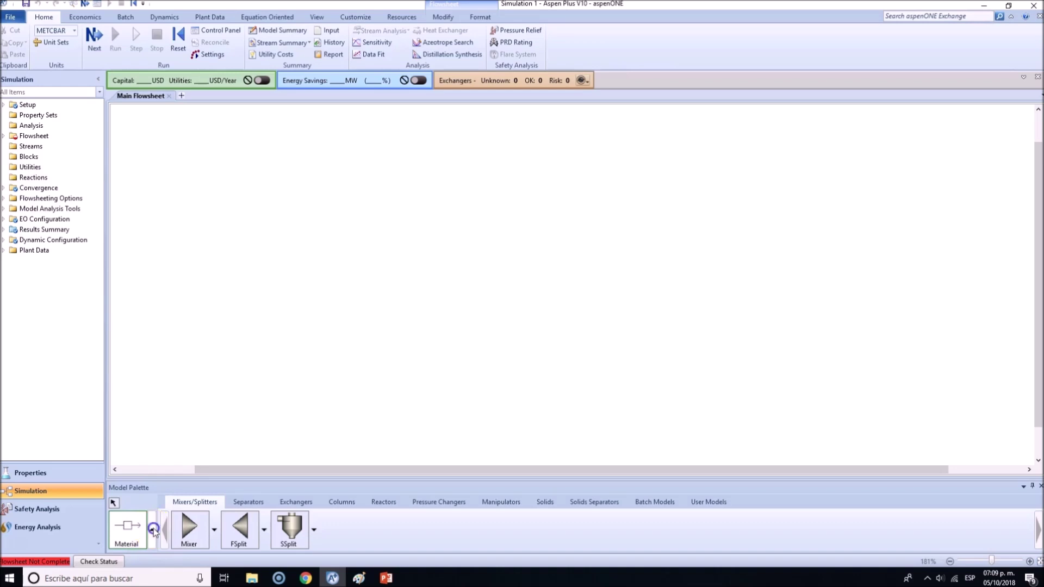
pyautogui.click(154, 531)
# - Draw material stream S1 on the left of the Main Flowsheet and nudge it slightly right
pyautogui.click(128, 416)
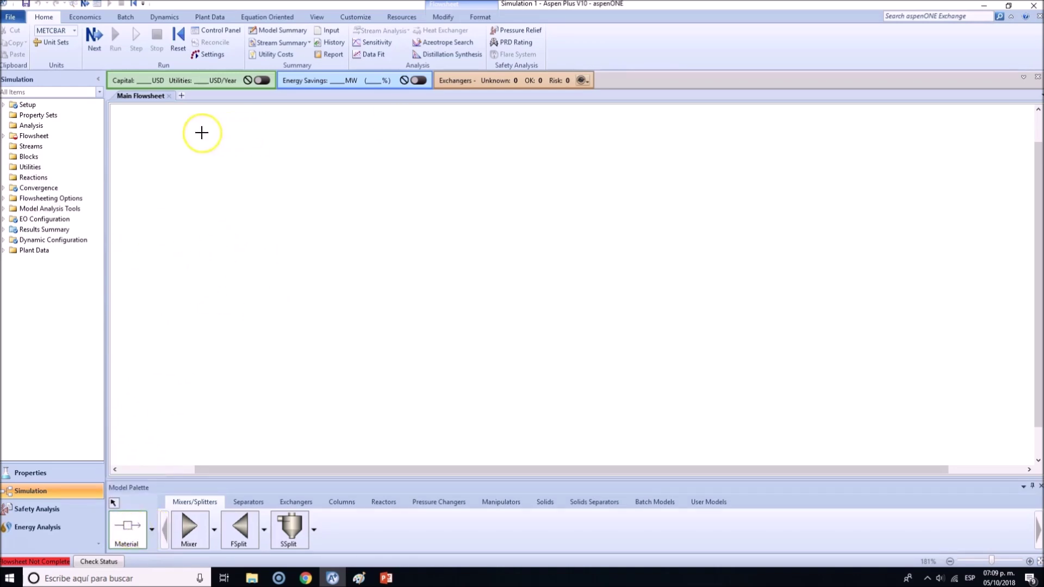
pyautogui.click(124, 535)
pyautogui.click(155, 261)
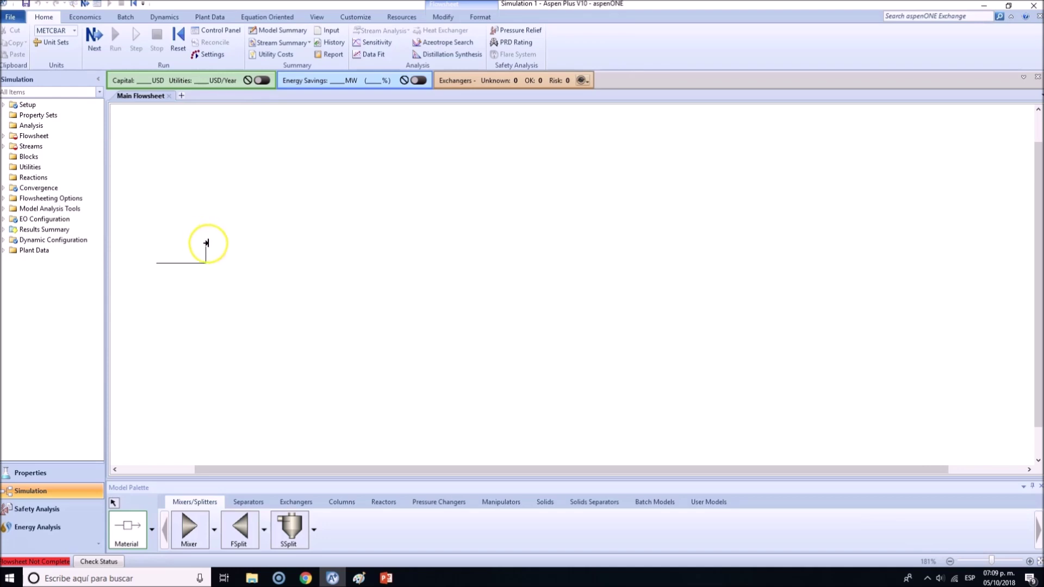
pyautogui.click(206, 263)
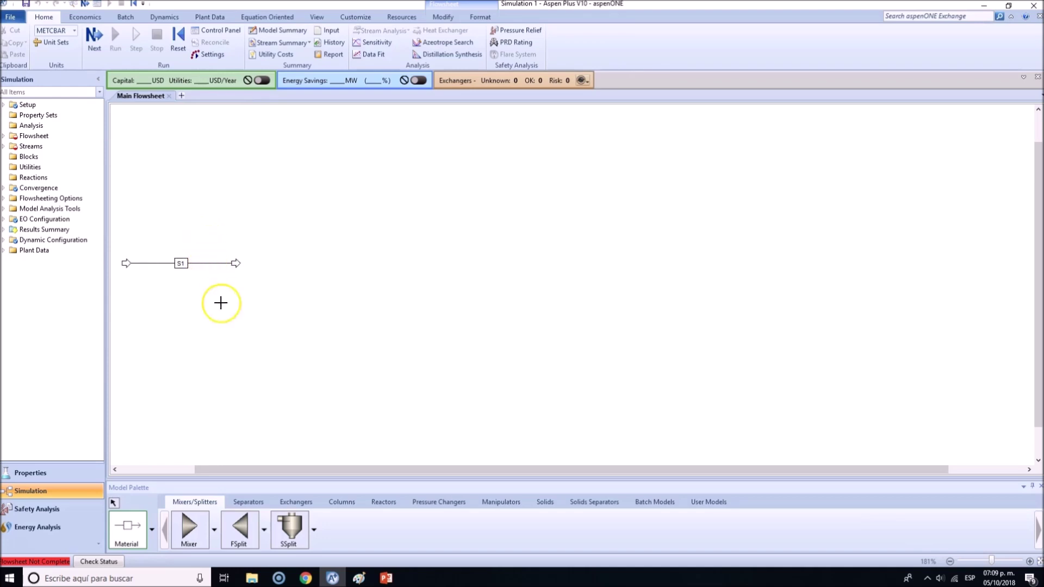
pyautogui.press('Escape')
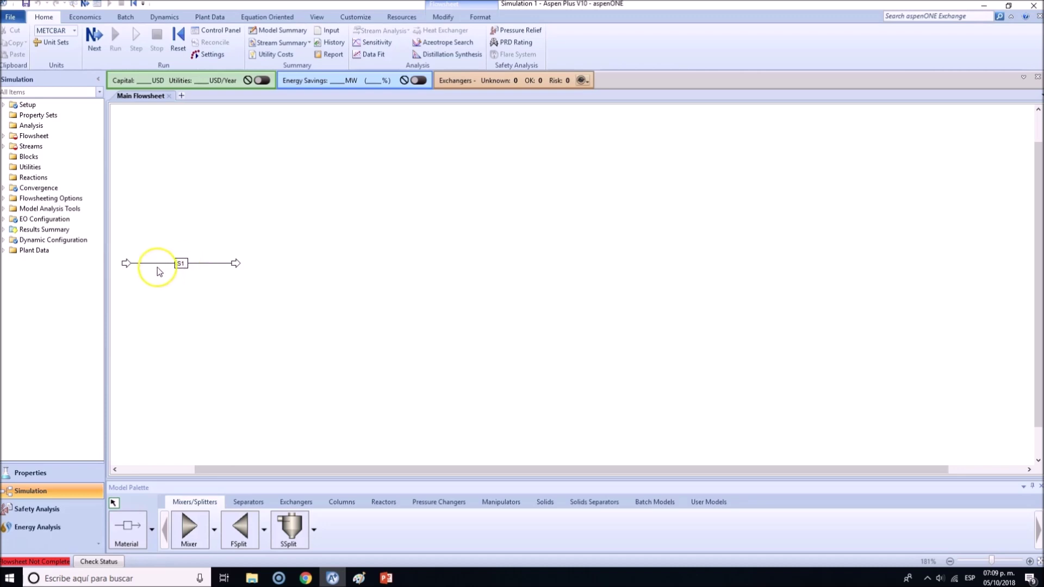
pyautogui.moveTo(158, 270); pyautogui.dragTo(166, 272)
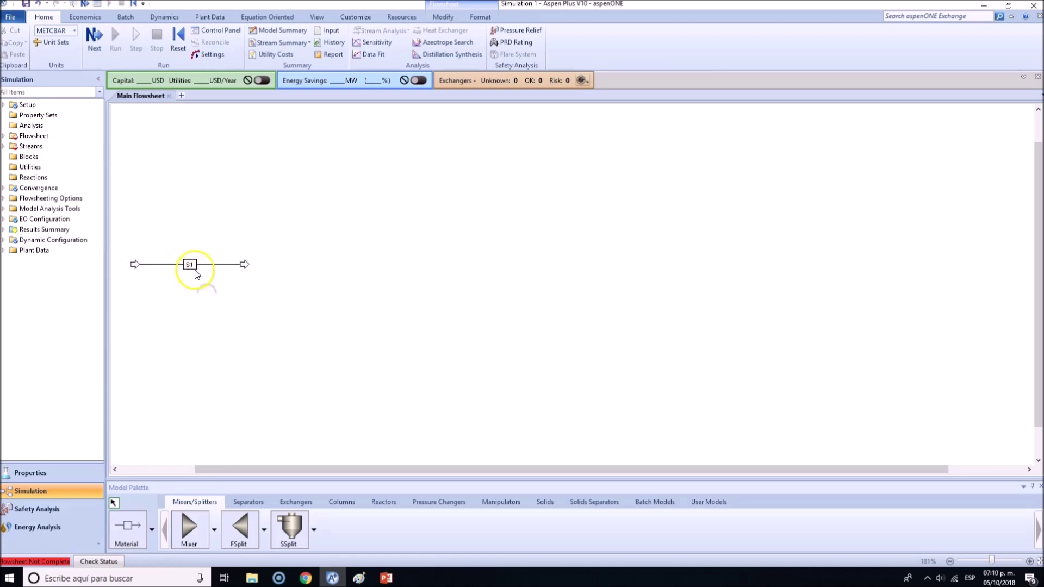
# - Rename stream S1 to FEED
pyautogui.click(191, 266)
pyautogui.write('FE')
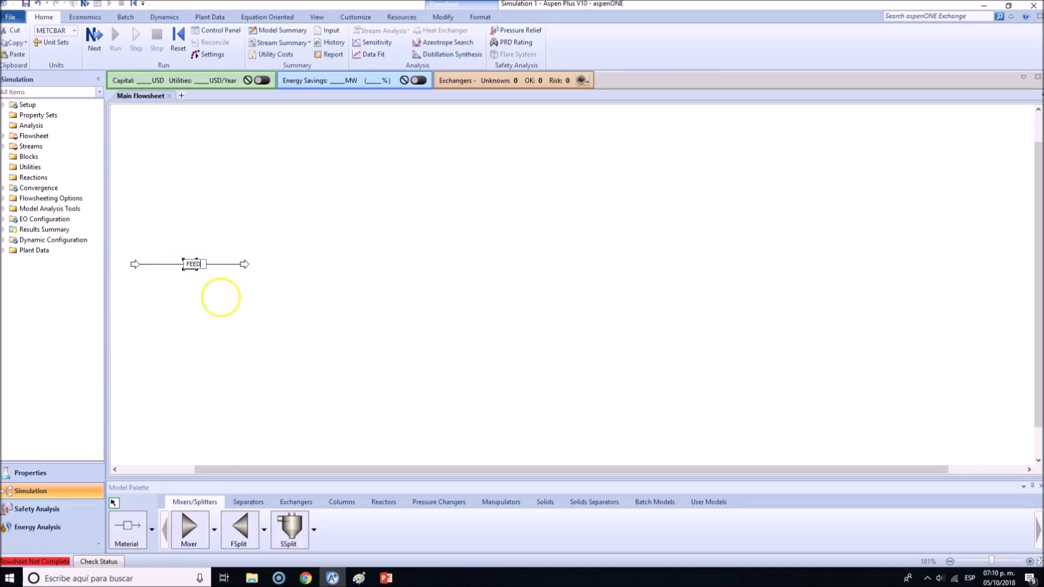
pyautogui.write('ED')
pyautogui.click(221, 298)
pyautogui.rightClick(191, 267)
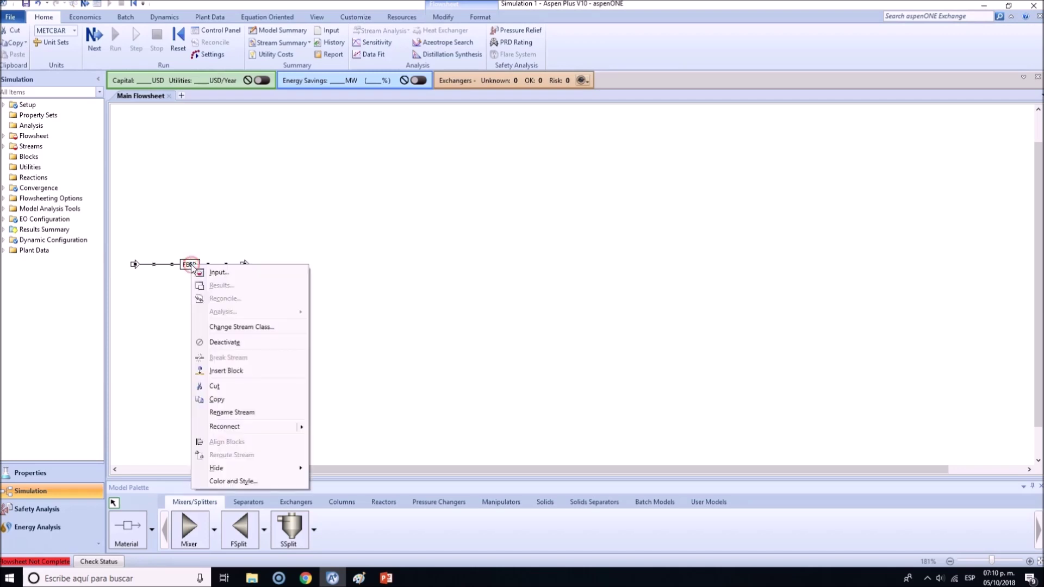
pyautogui.click(170, 366)
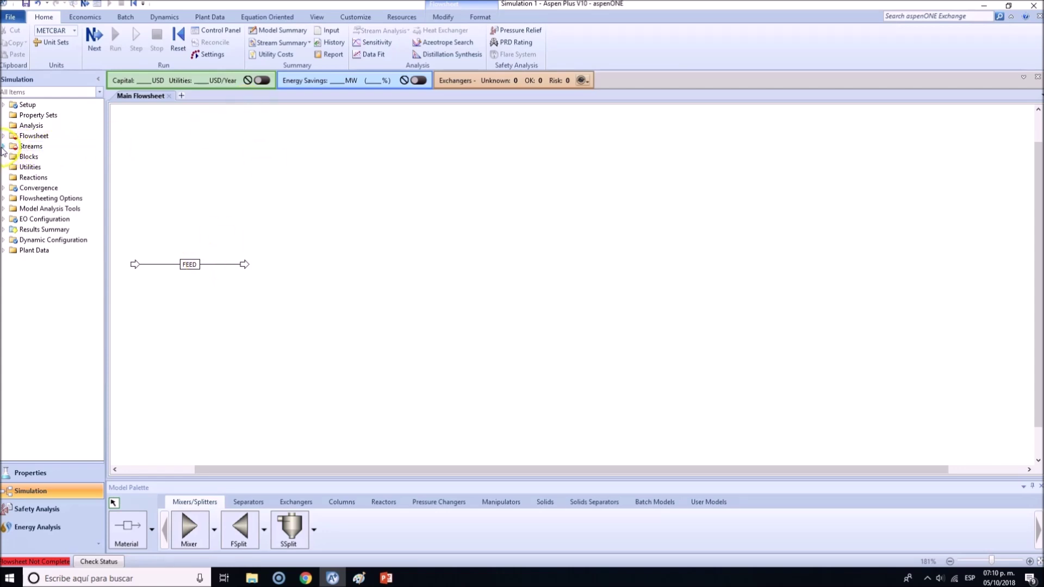
# - Open the FEED stream's Input form from the Streams folder, then return to the Main Flowsheet
pyautogui.click(4, 147)
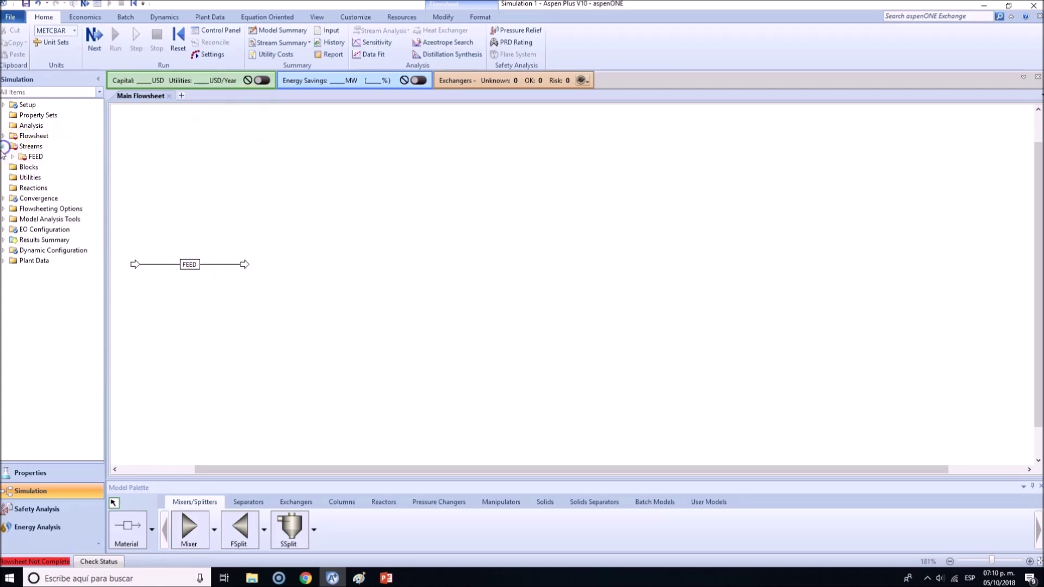
pyautogui.rightClick(36, 157)
pyautogui.click(63, 163)
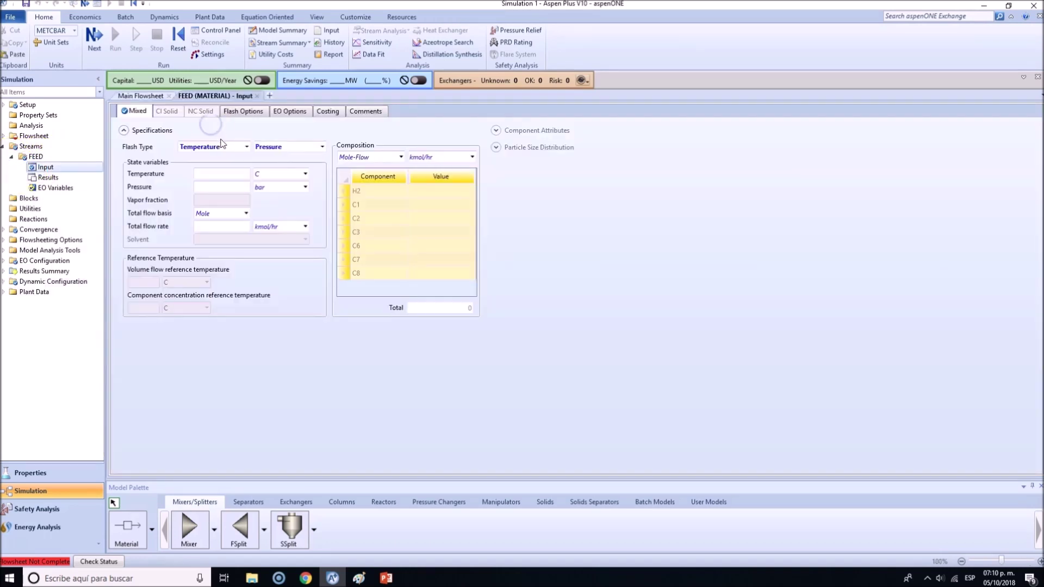
pyautogui.click(3, 146)
pyautogui.click(140, 96)
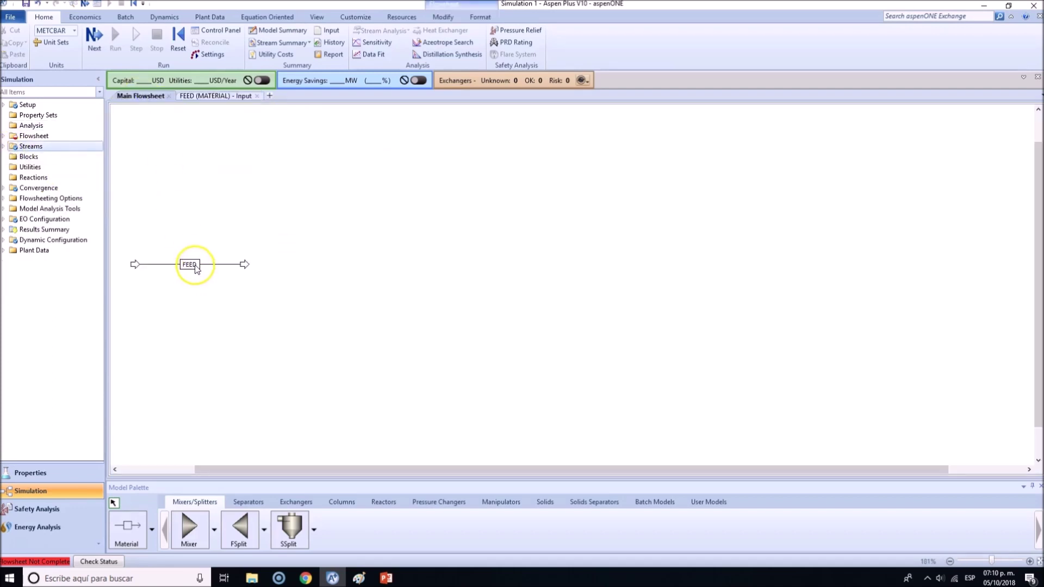
pyautogui.click(190, 265)
pyautogui.click(193, 325)
pyautogui.click(195, 324)
pyautogui.click(184, 311)
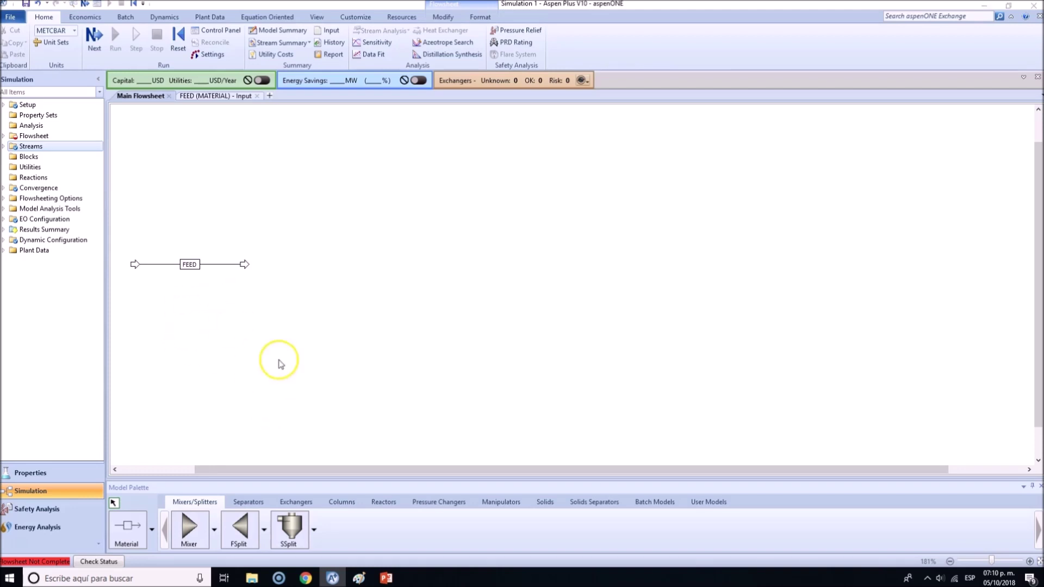
pyautogui.hotkey('alt', 'Tab')
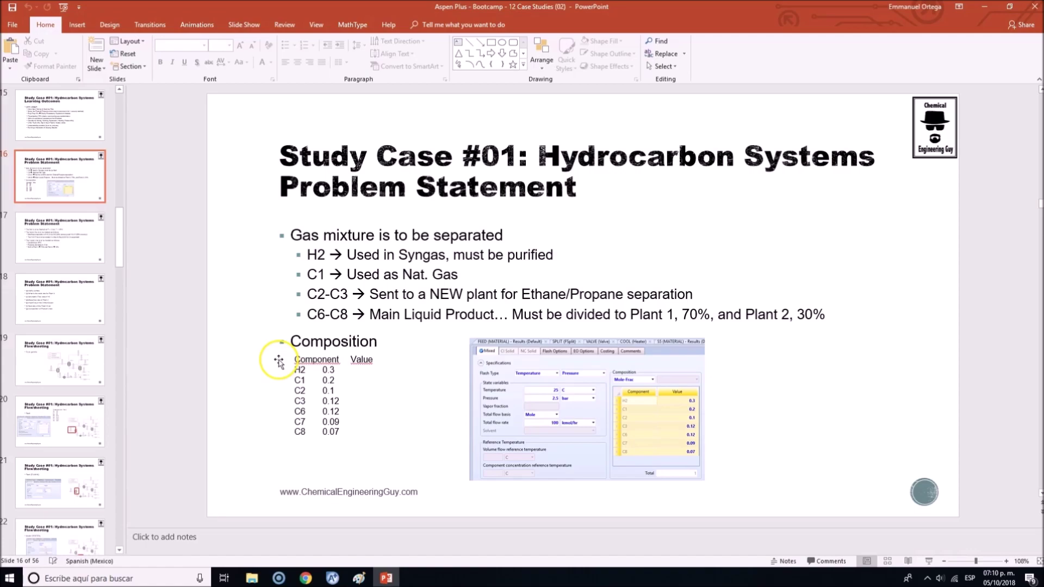
# - Show the Study Case #01 Hydrocarbon Systems problem statement slide full screen
pyautogui.click(929, 561)
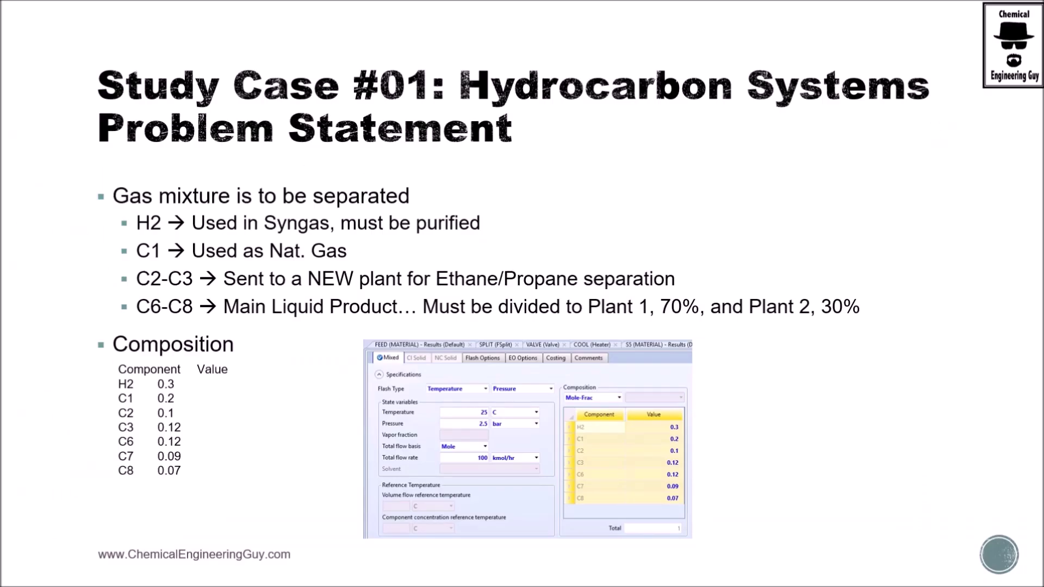